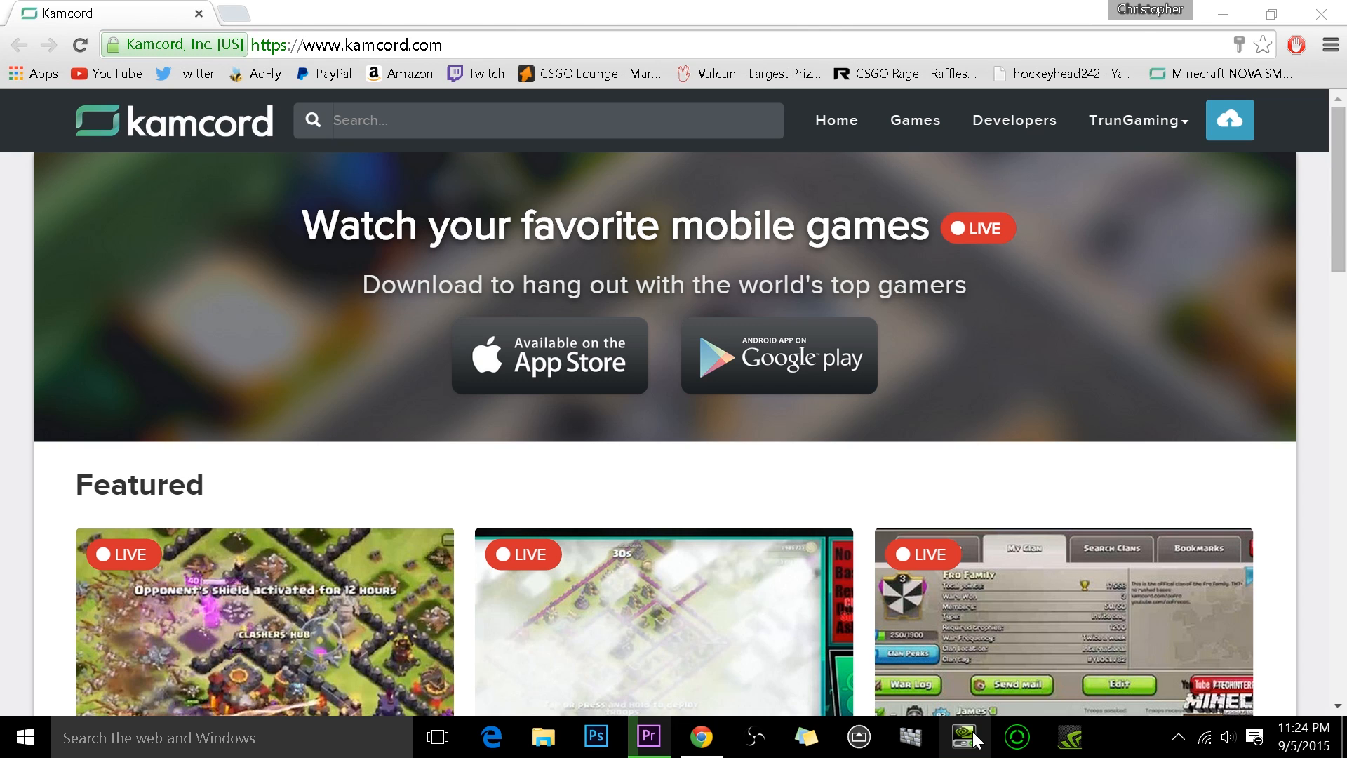
- Look over the featured live streams on the Kamcord home page
scroll(600, 505, down, 4)
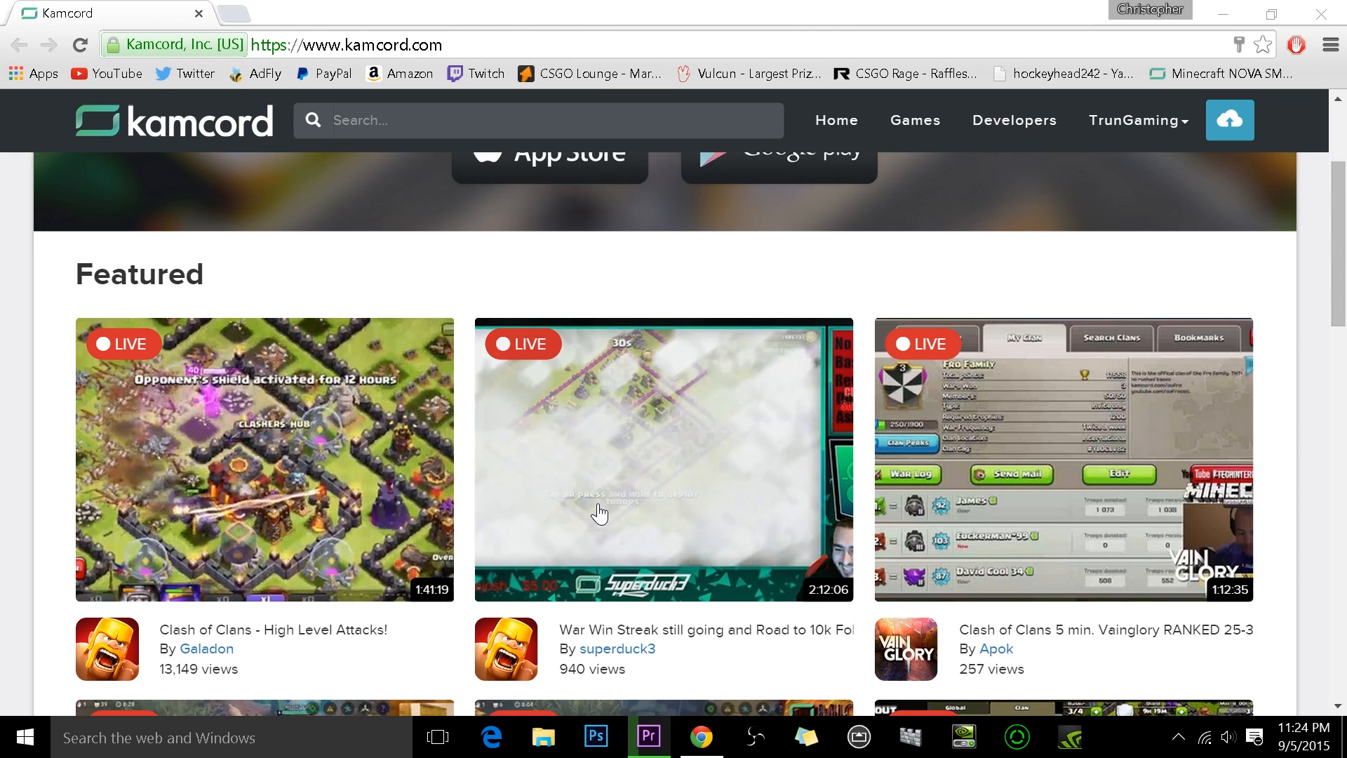
scroll(591, 501, down, 4)
scroll(823, 407, up, 9)
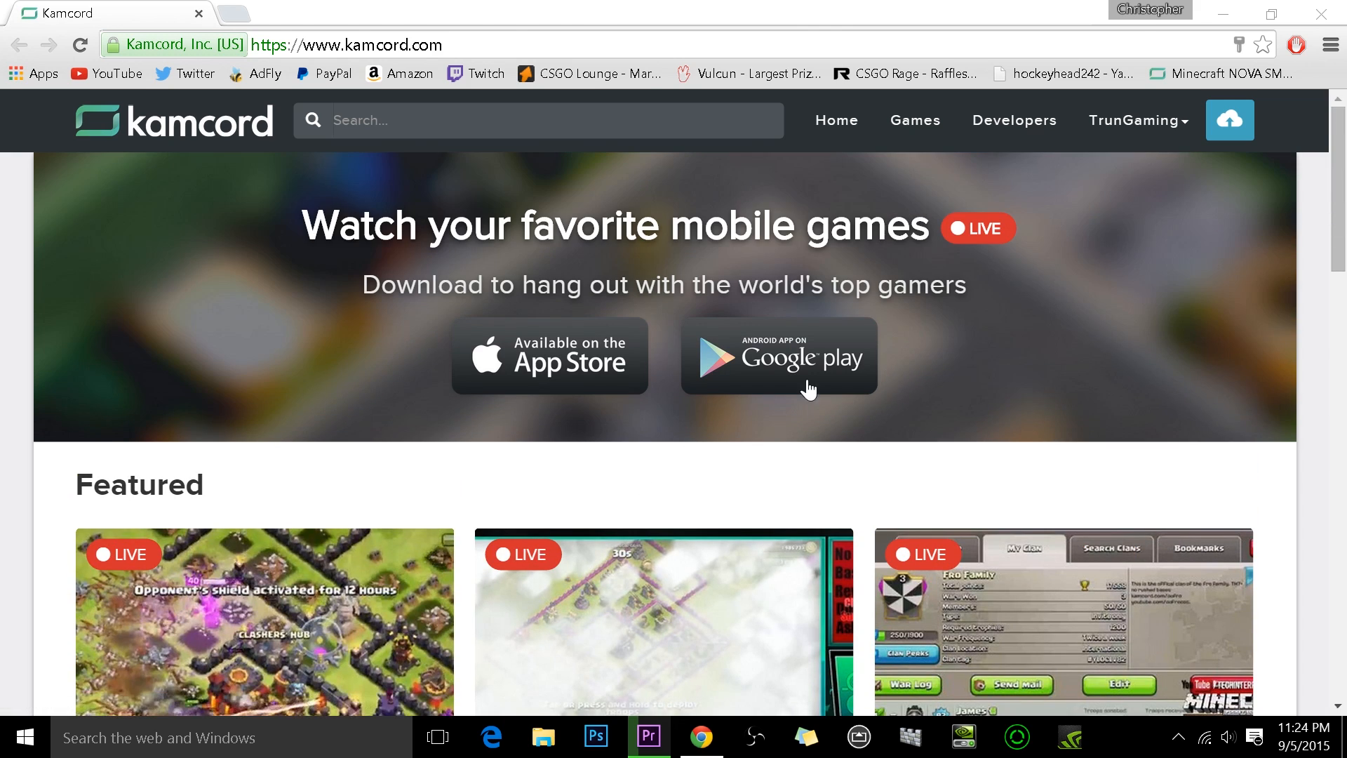
scroll(772, 400, down, 6)
scroll(676, 412, down, 3)
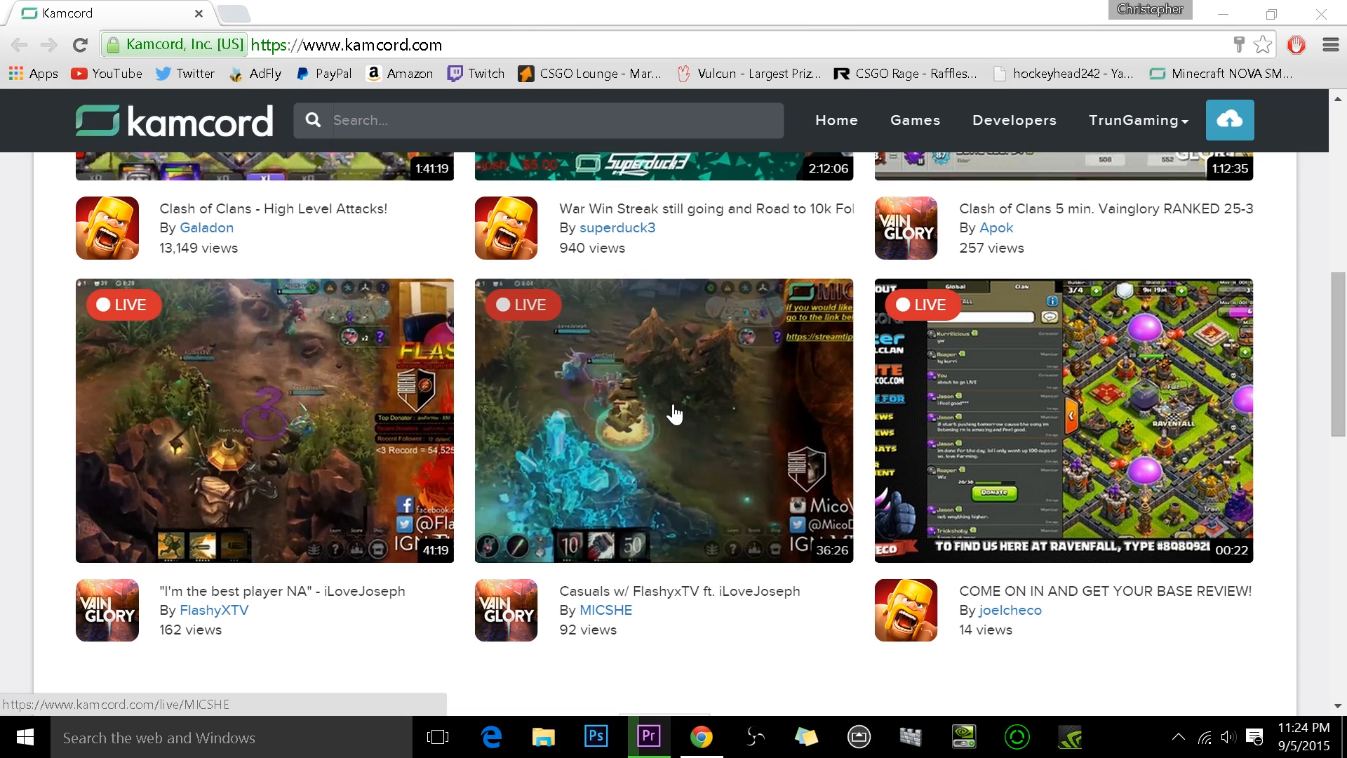
scroll(675, 414, down, 5)
scroll(617, 407, up, 11)
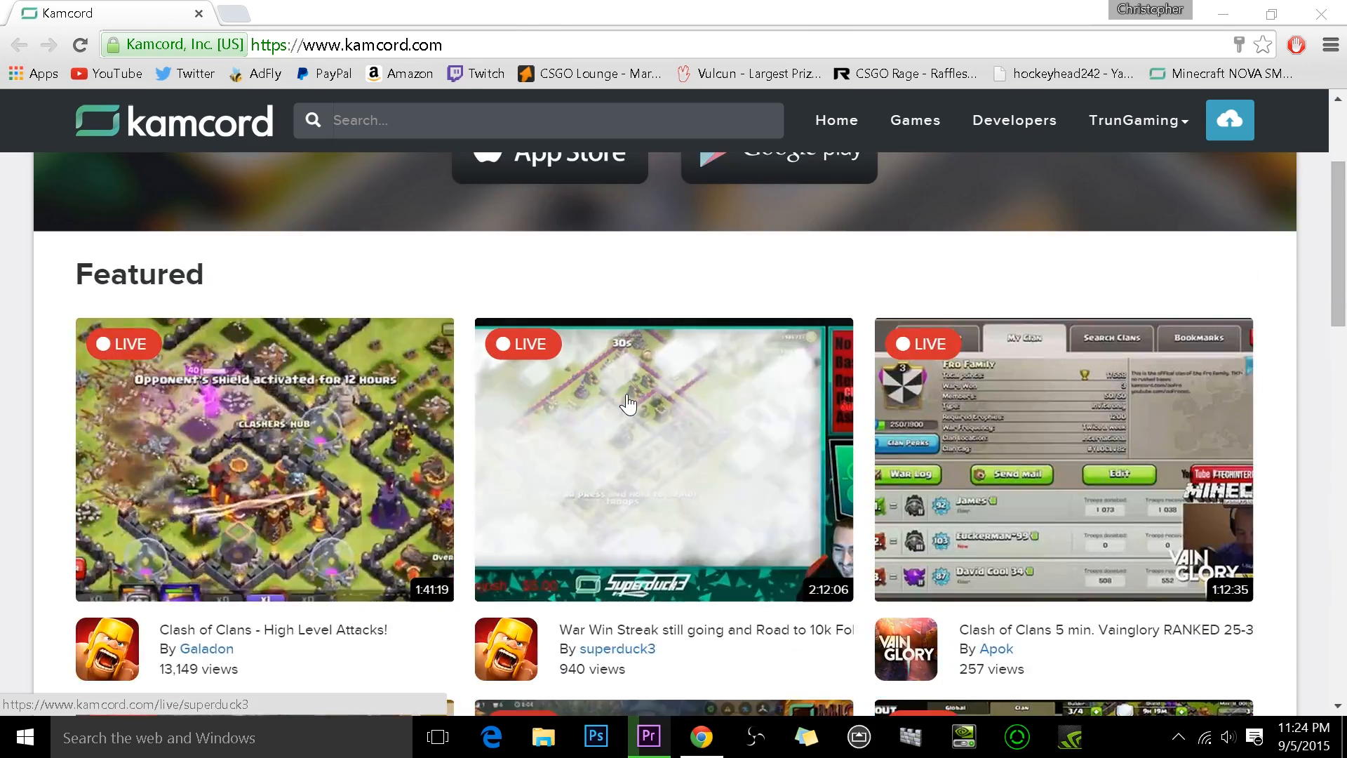
scroll(631, 404, up, 3)
scroll(730, 435, down, 11)
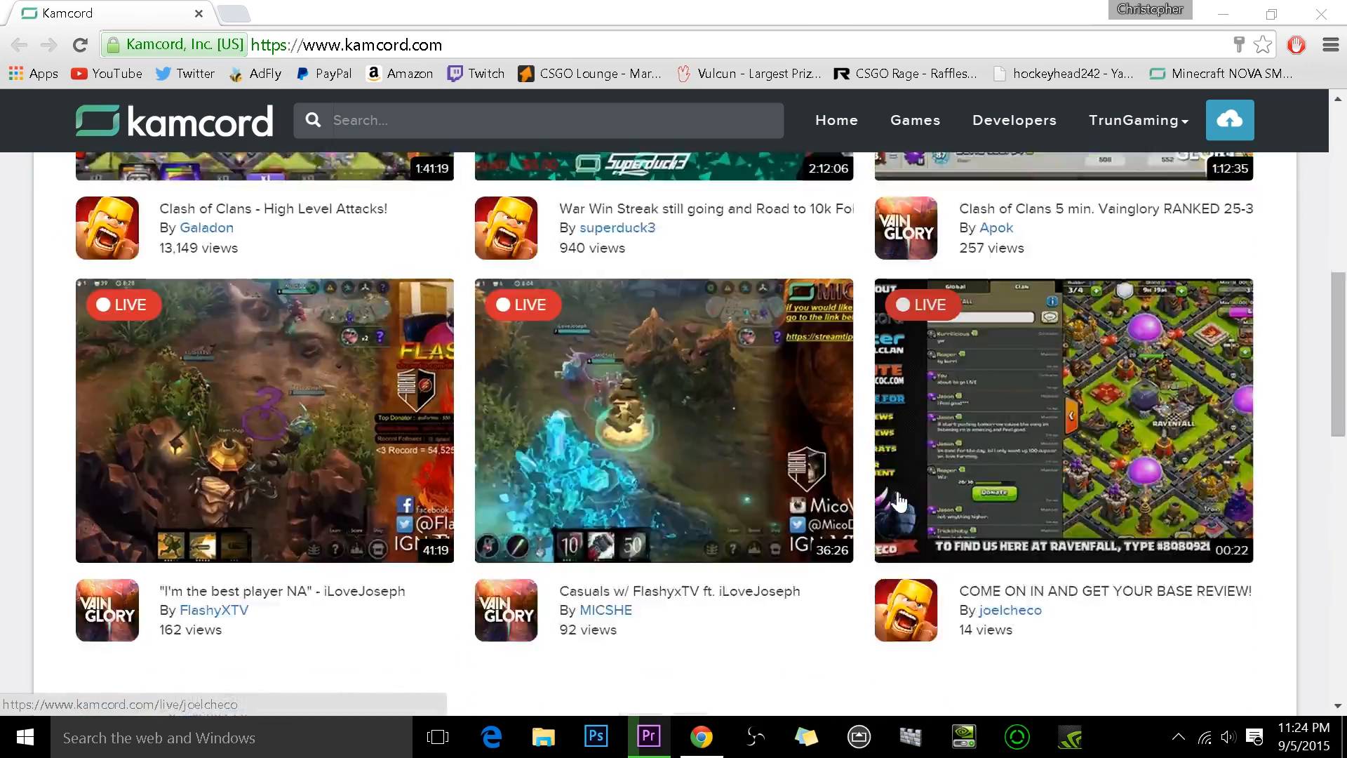
scroll(886, 463, up, 7)
scroll(886, 463, up, 4)
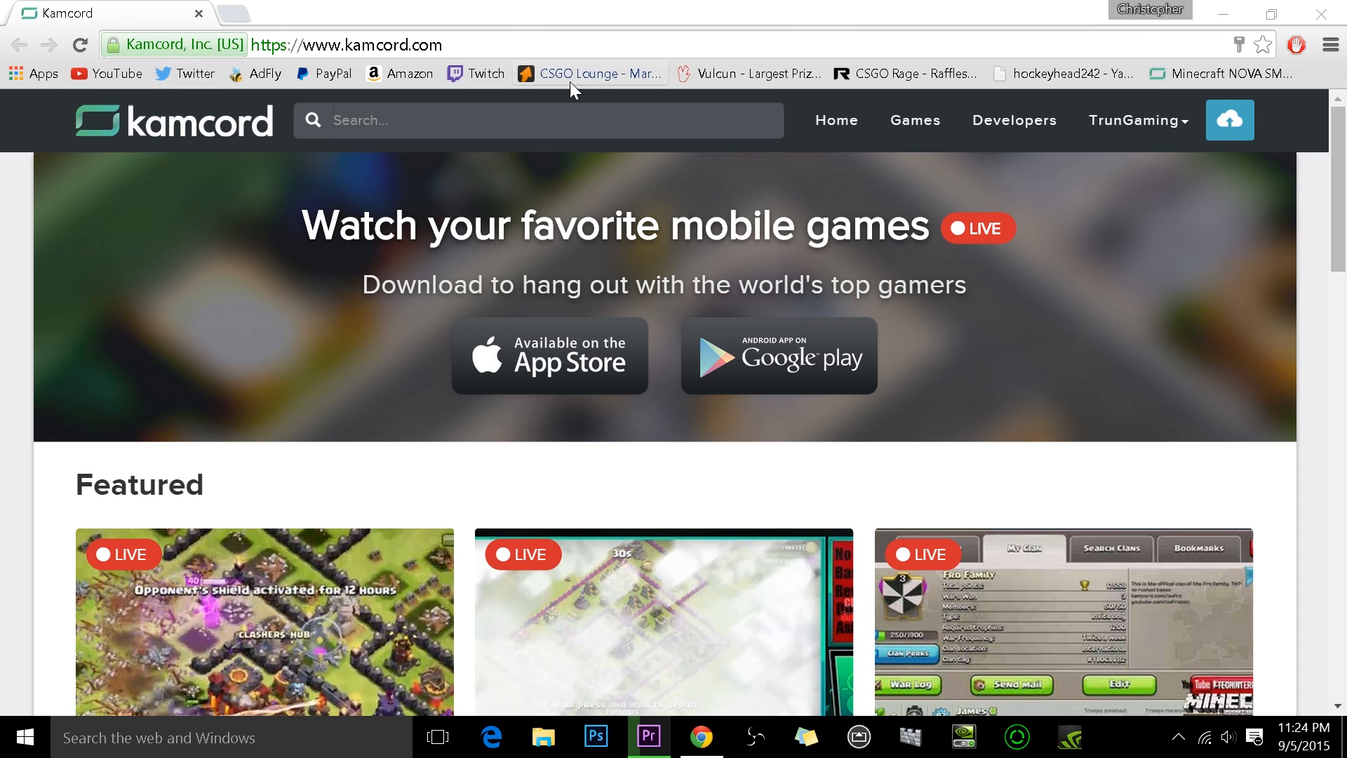
- Start the Go Live broadcast setup on Kamcord and continue past the equipment check to the streaming instructions
click(1228, 125)
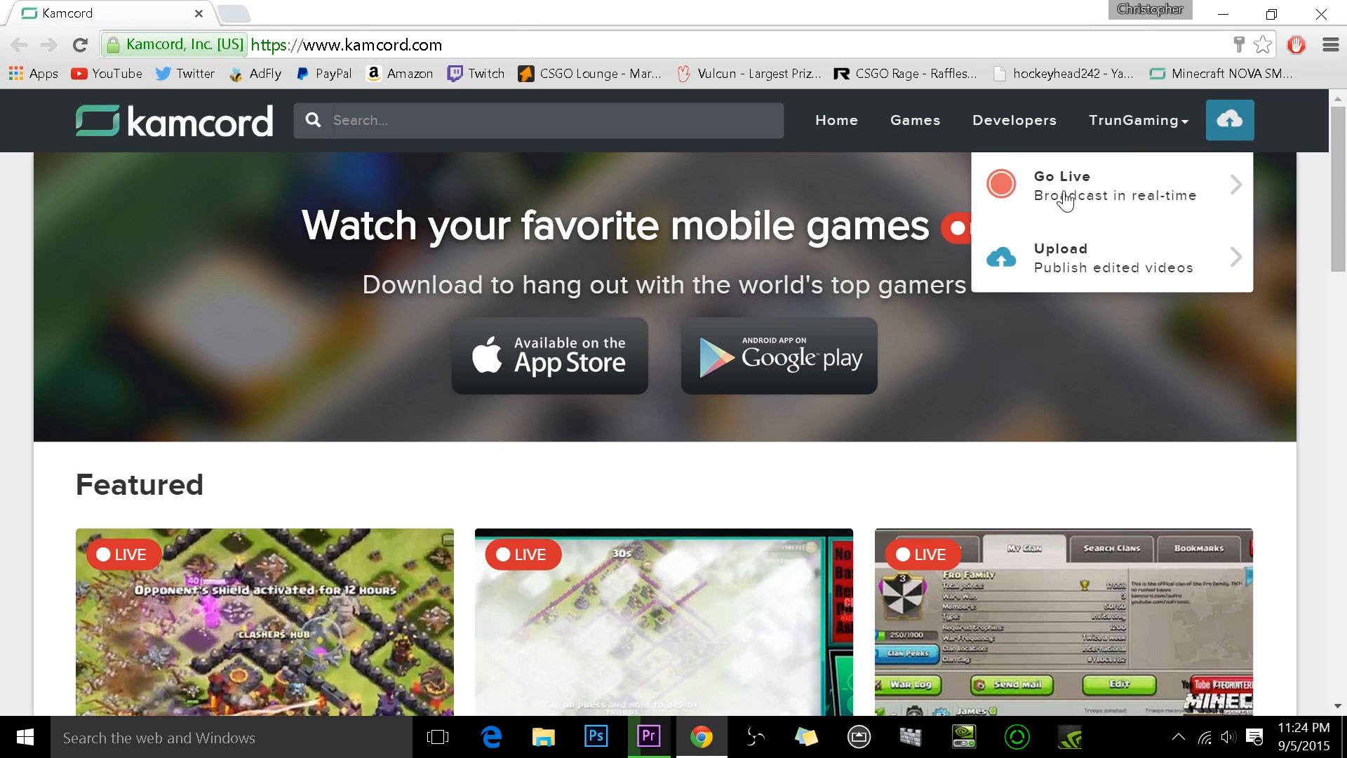
click(1121, 201)
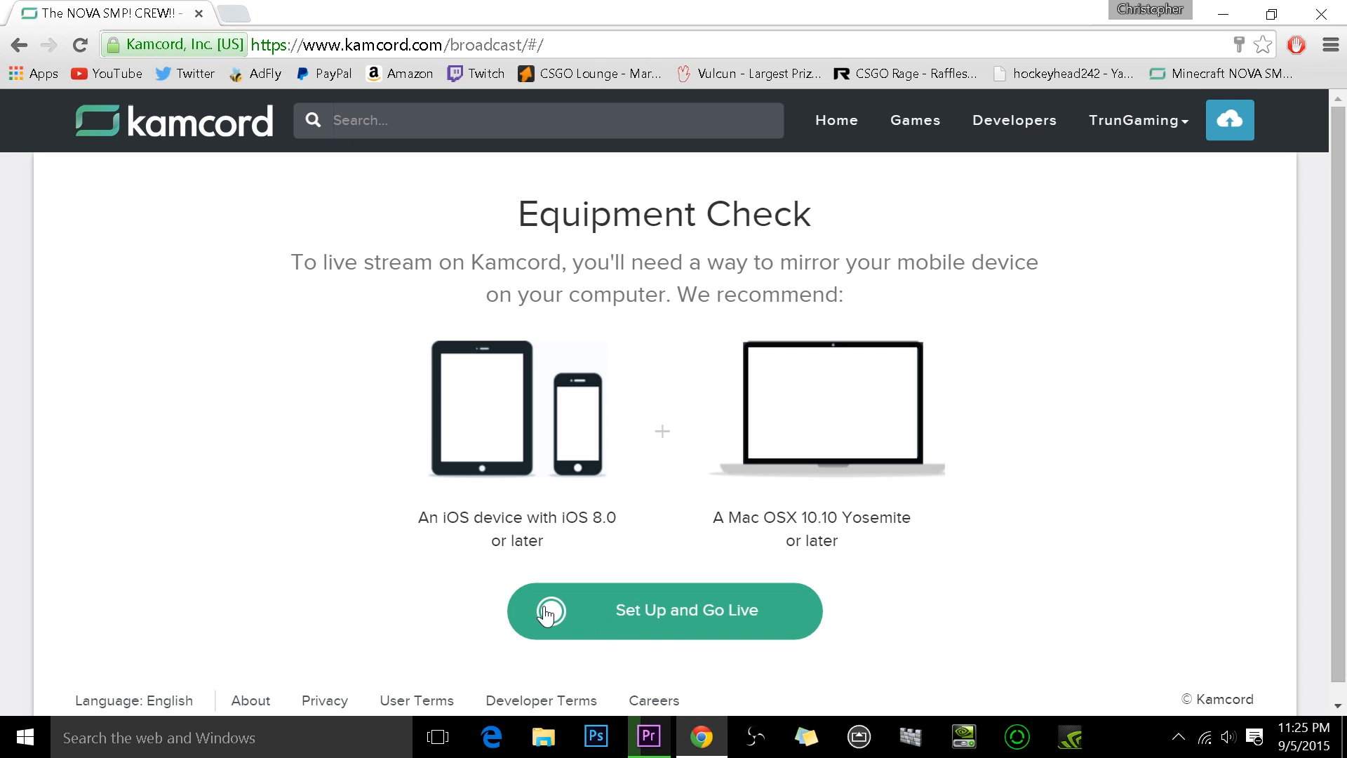
click(653, 625)
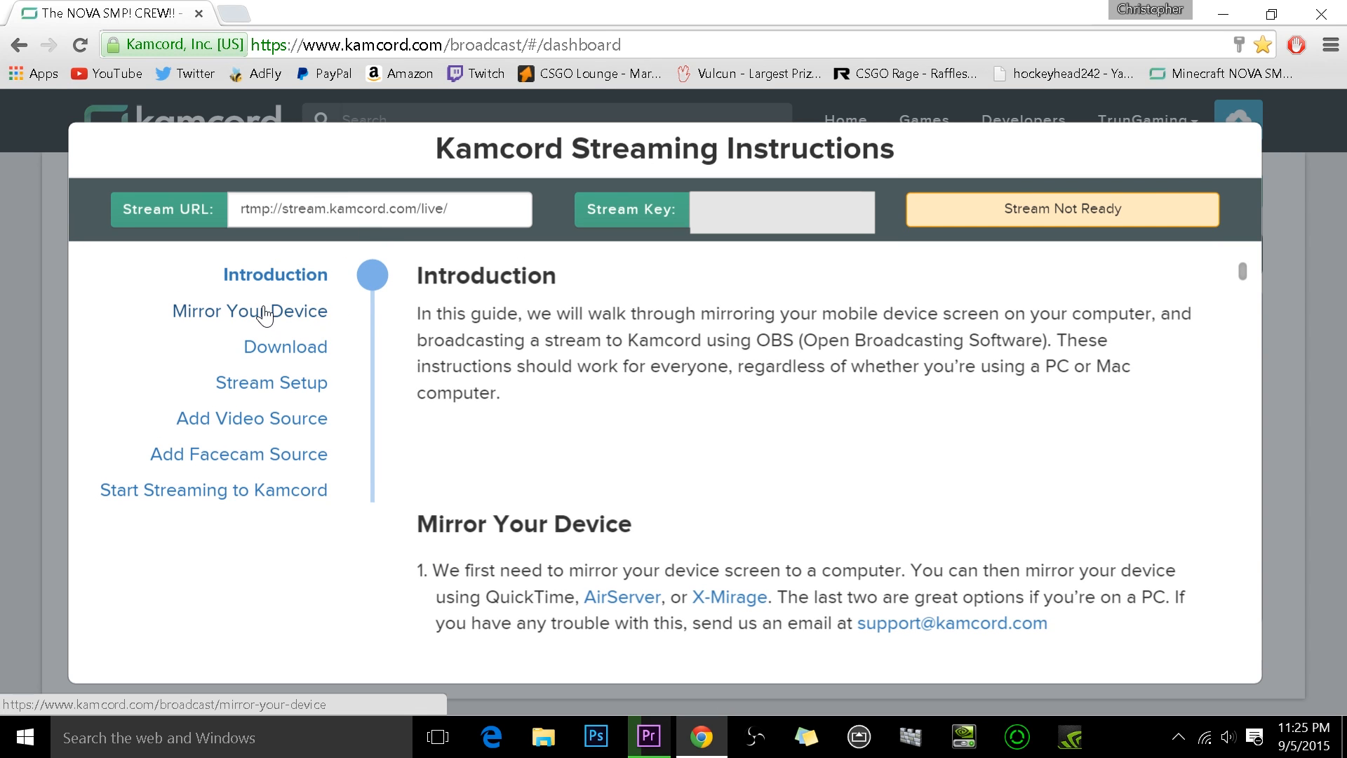
- Look through the streaming instruction sections from Mirror Your Device to Start Streaming to Kamcord, then return to the Introduction
click(263, 311)
click(268, 349)
click(259, 385)
click(254, 422)
click(256, 456)
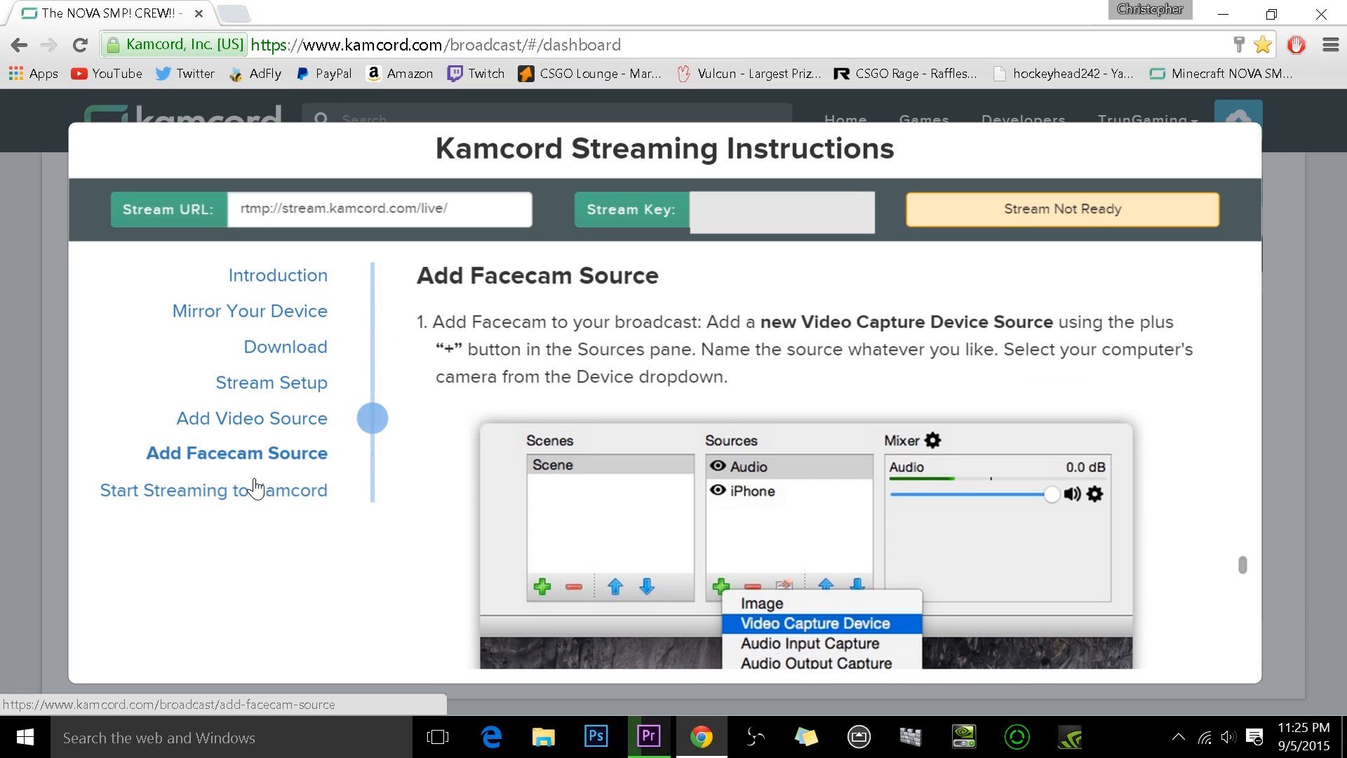
click(256, 489)
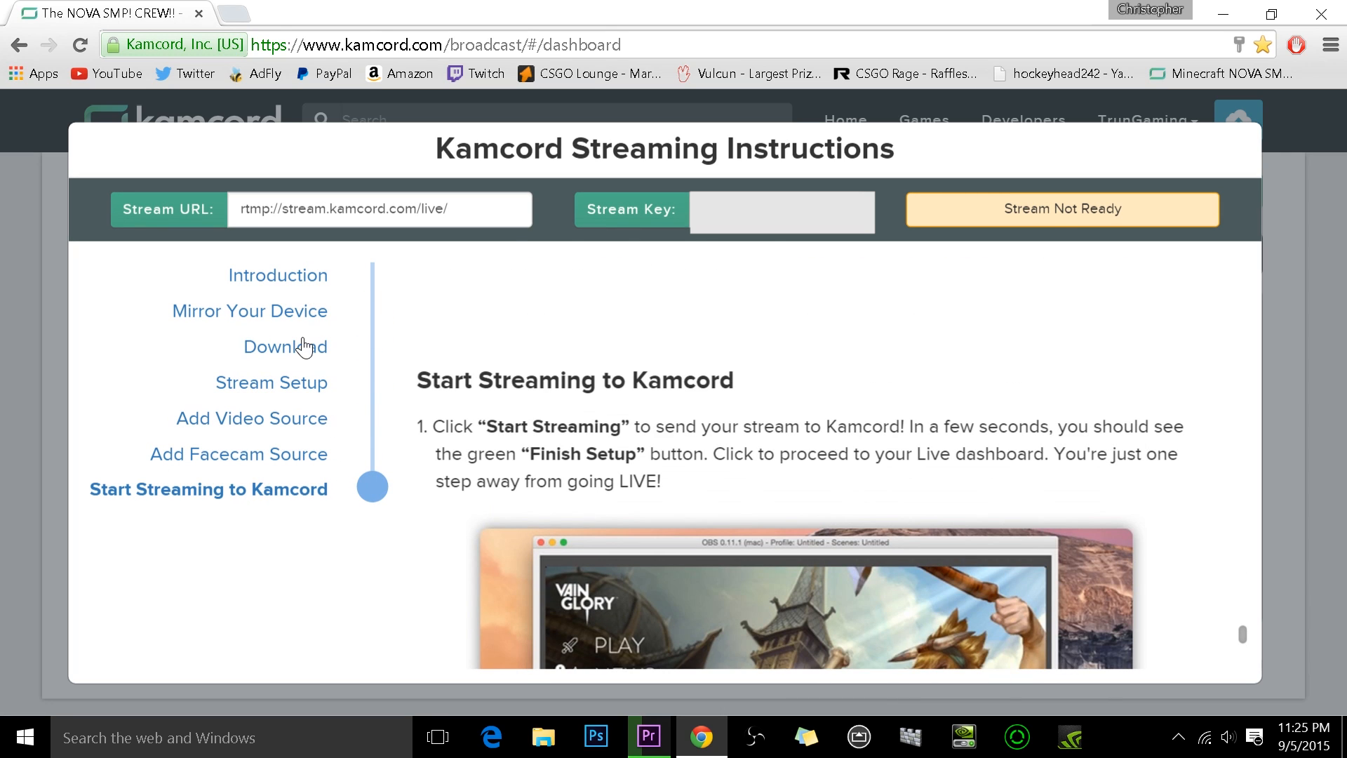
click(272, 276)
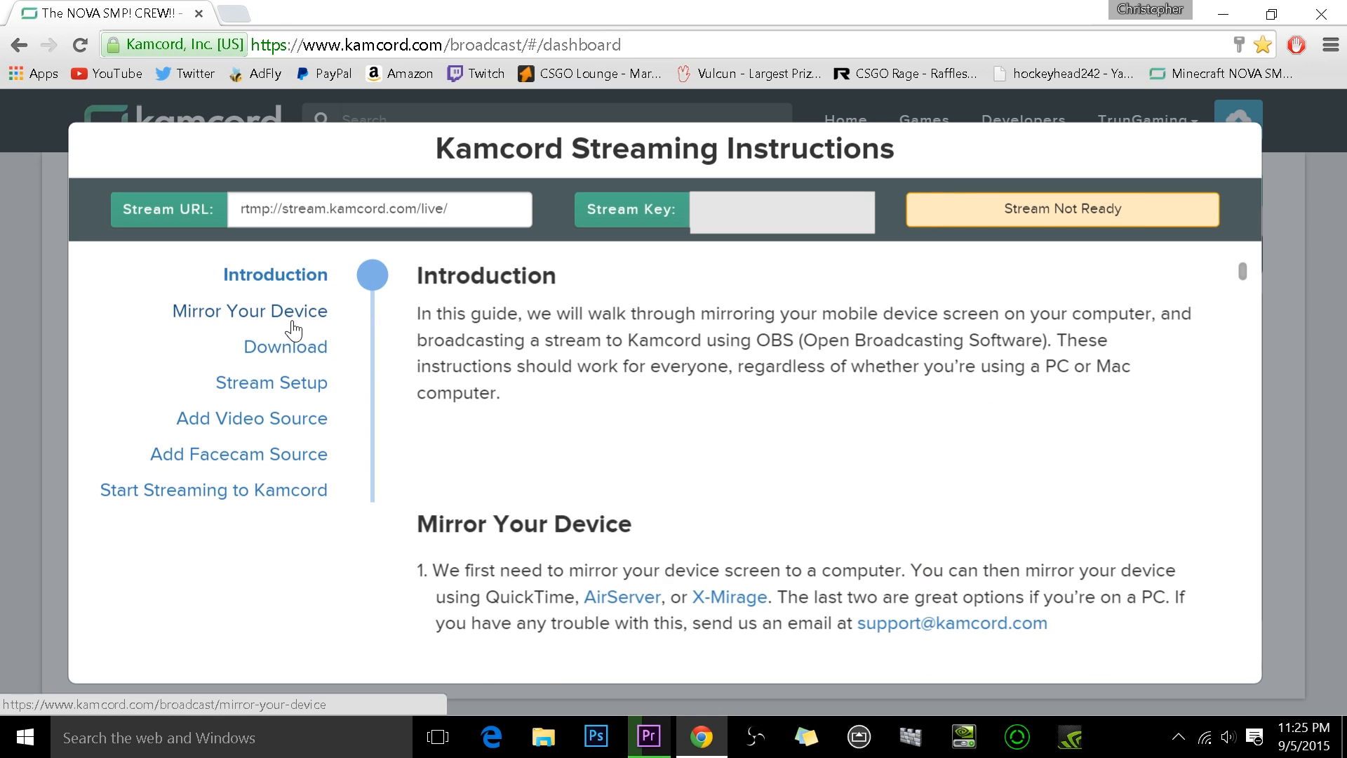
drag(417, 150, 895, 150)
click(500, 149)
click(953, 166)
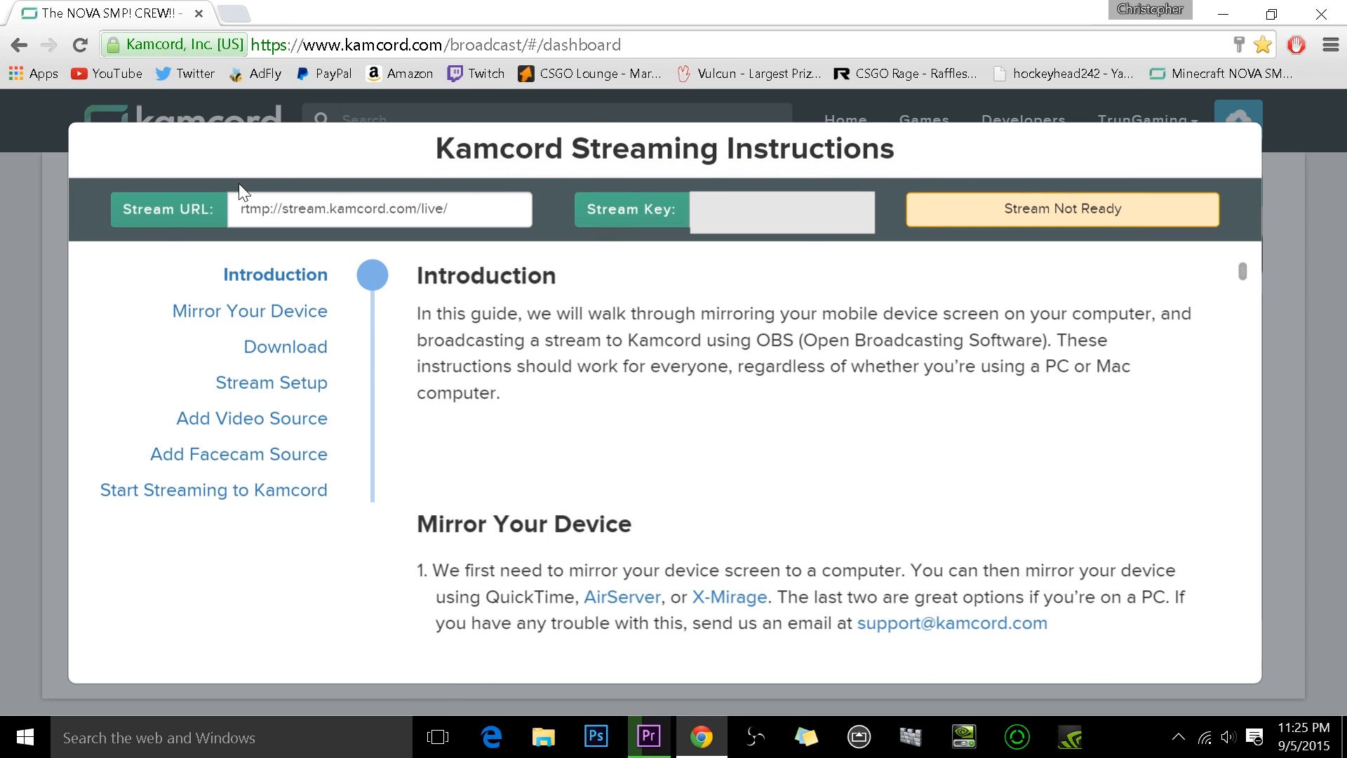
- Copy the stream URL rtmp://stream.kamcord.com/live/ from the streaming instructions
click(280, 209)
right_click(294, 208)
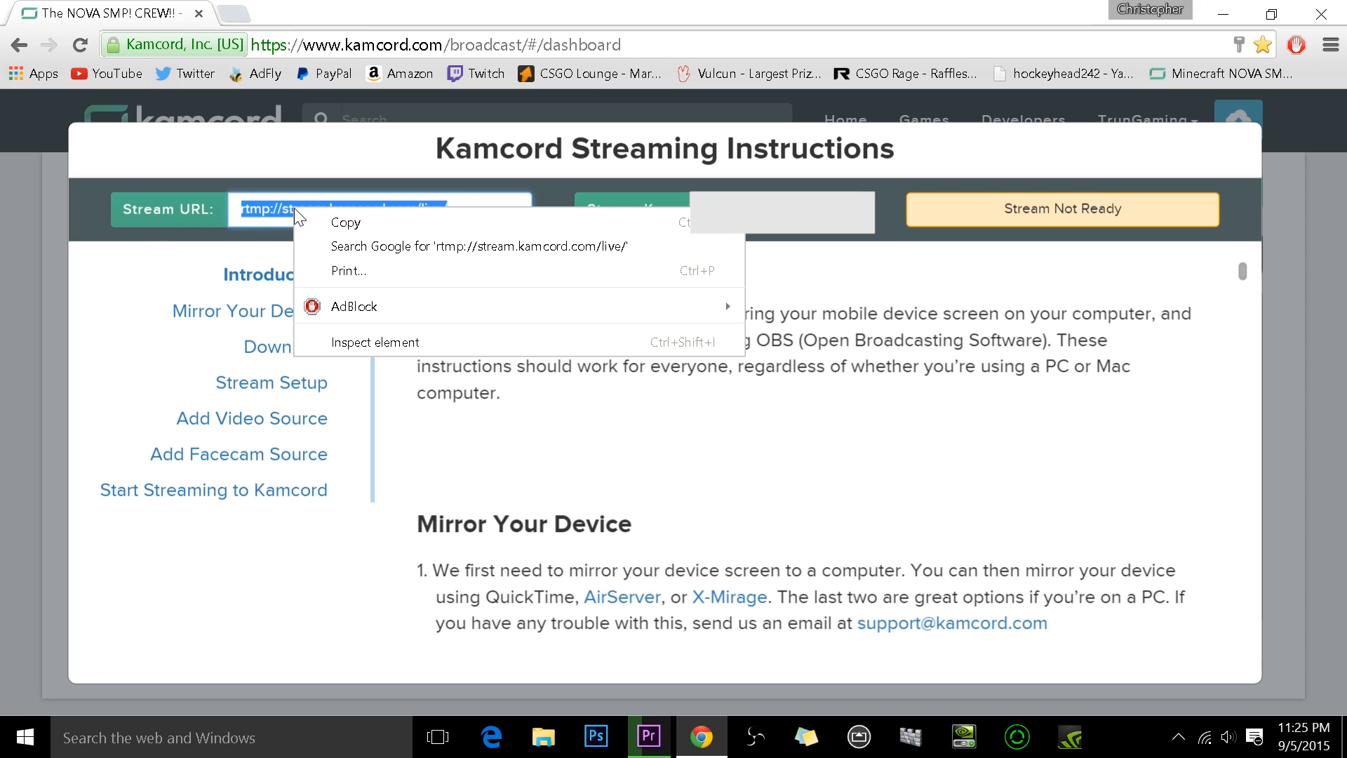
click(330, 216)
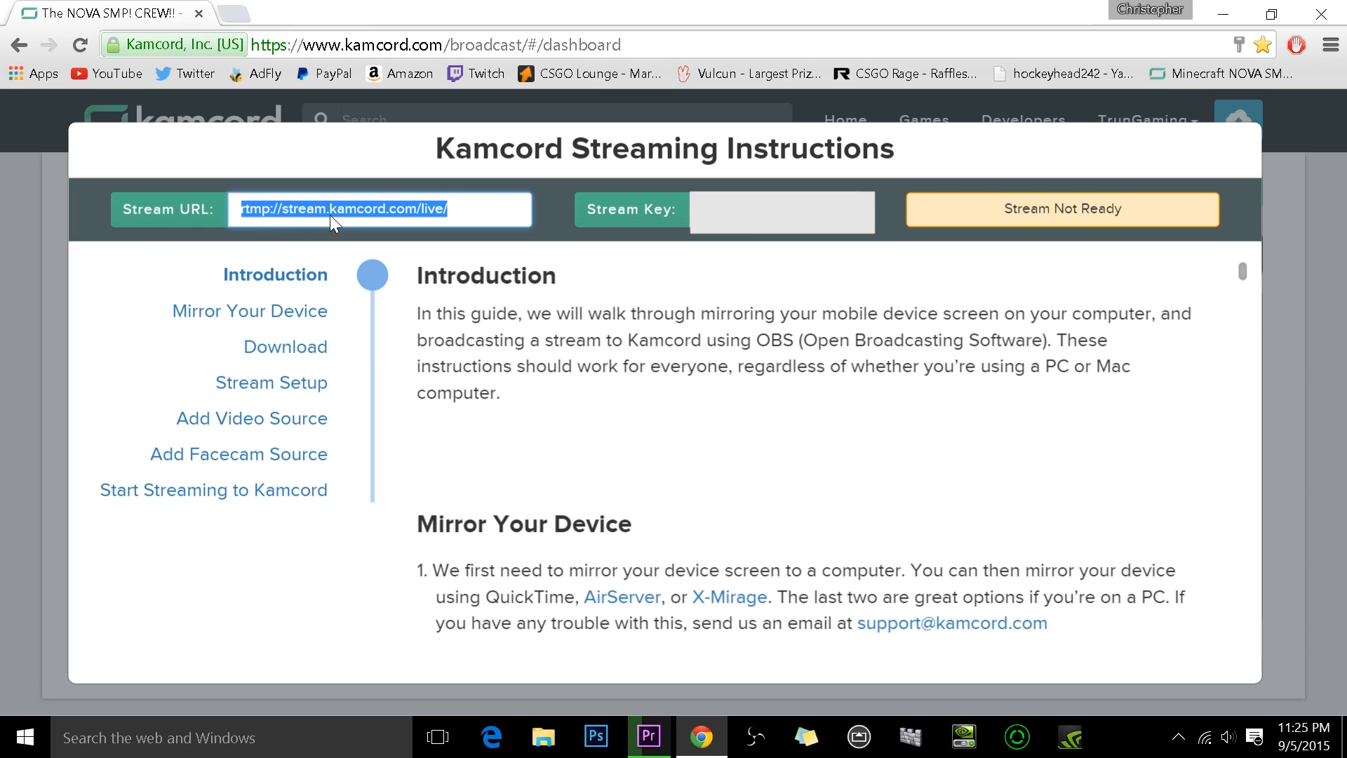
- Switch to Open Broadcaster Software and open its general settings, keeping the Streaming setting profile
click(1179, 737)
click(1200, 695)
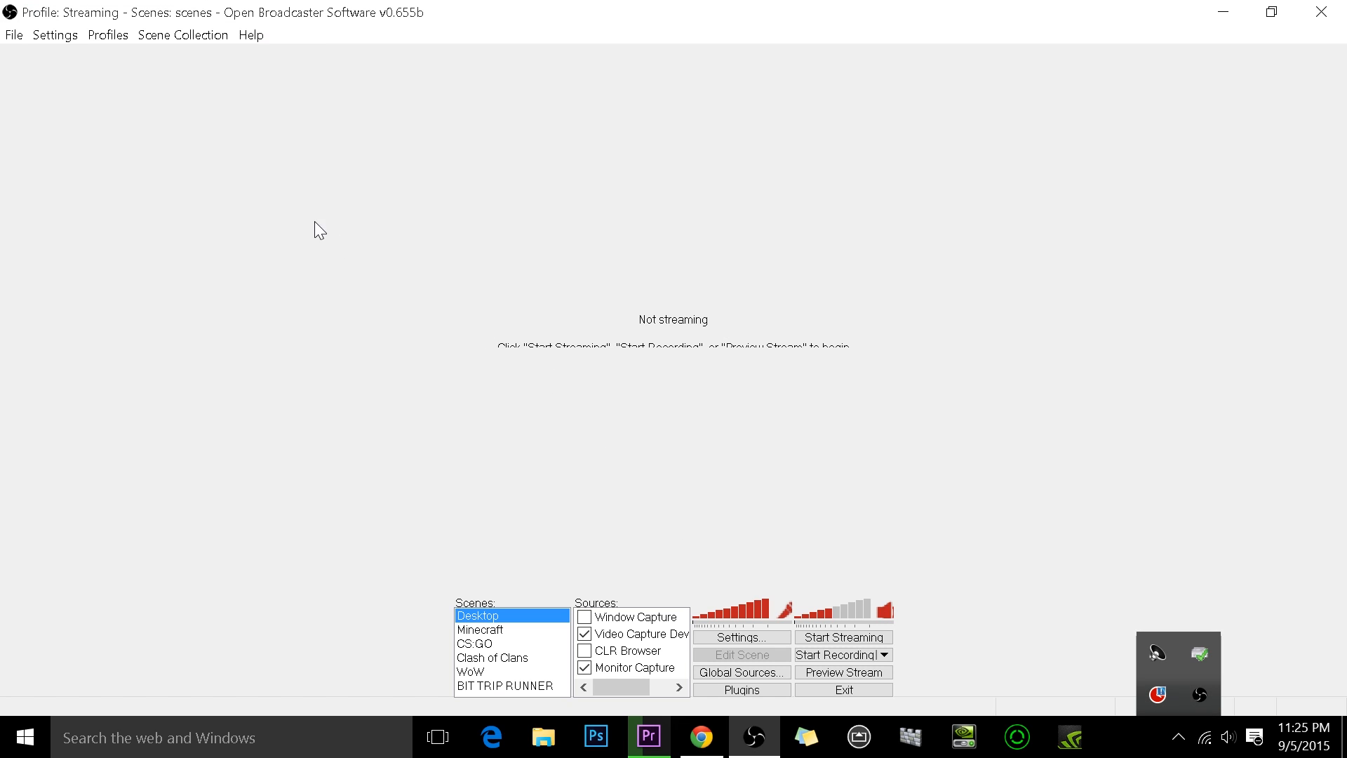
click(1165, 730)
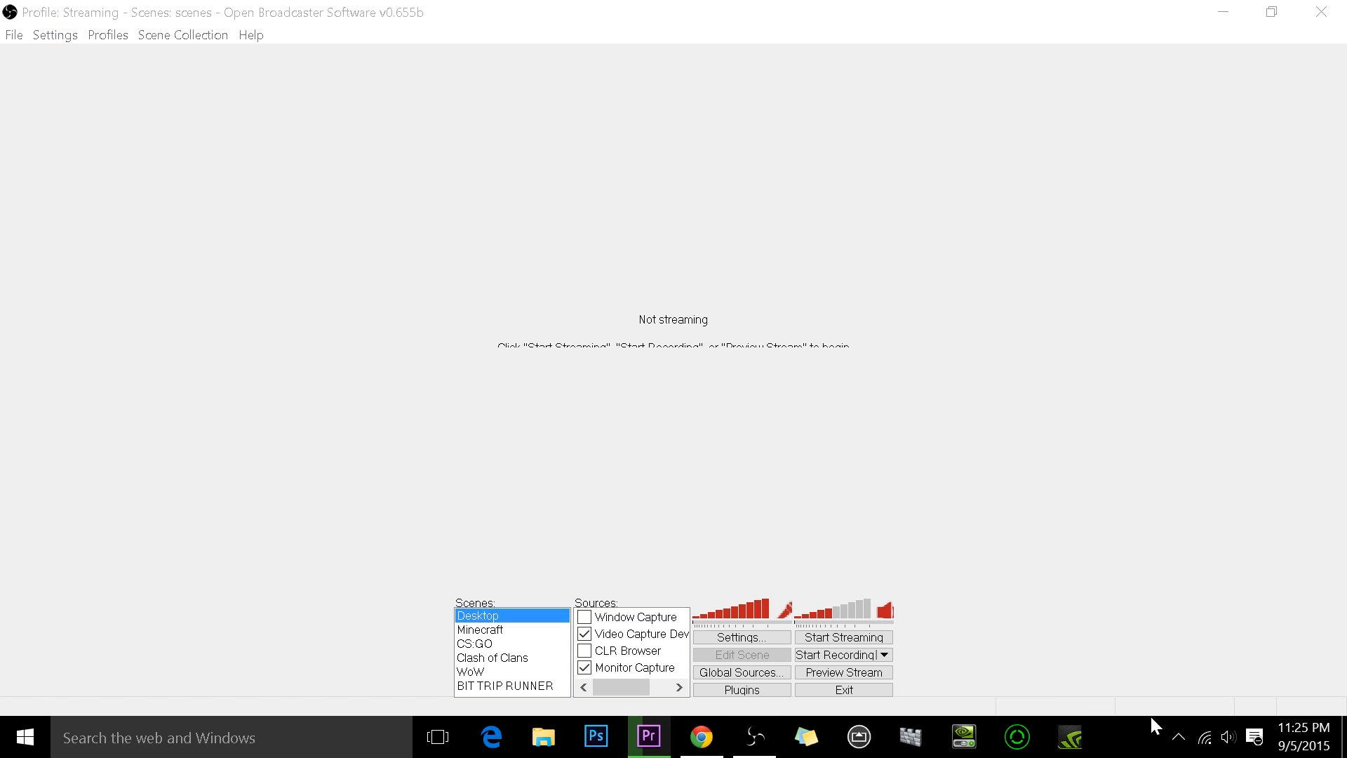
click(57, 37)
click(65, 53)
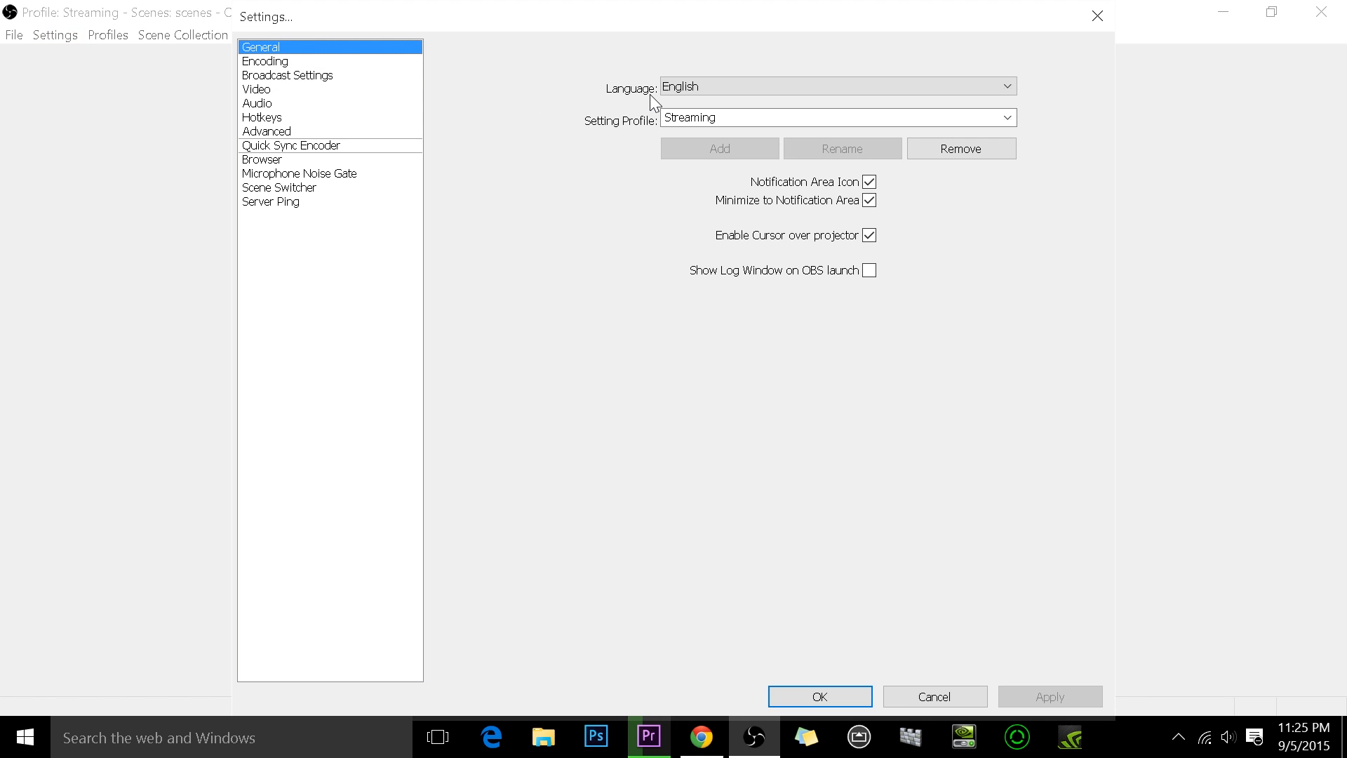
click(1008, 118)
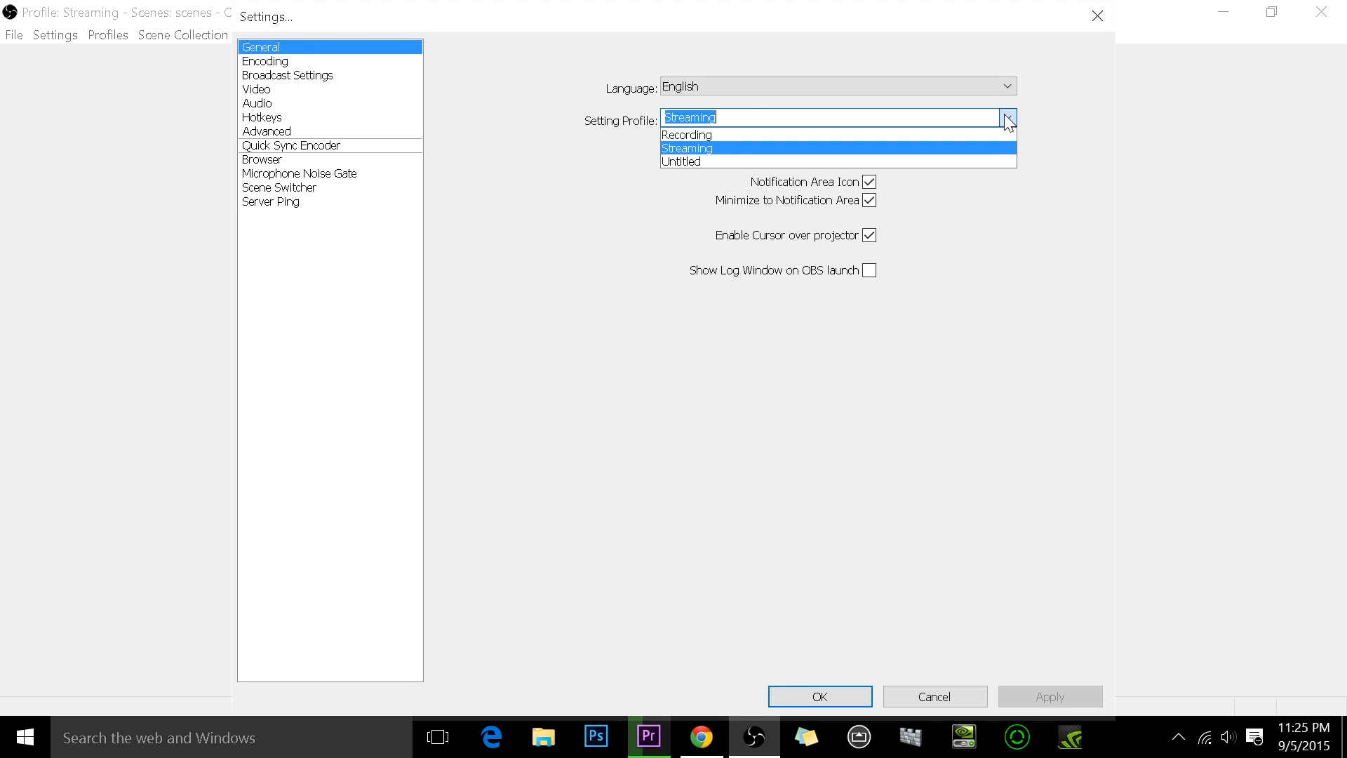
click(690, 94)
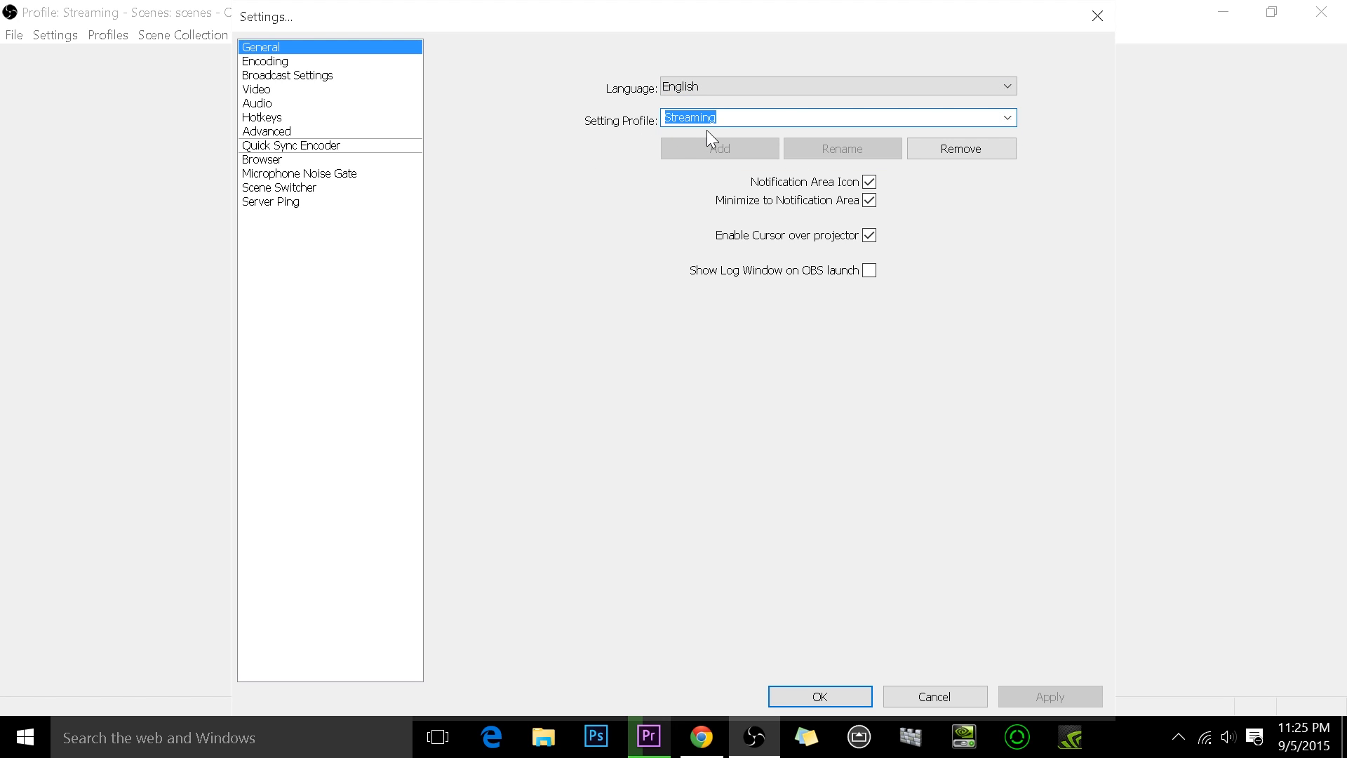
- Set the video encoding quality balance to 8, leave Use CBR enabled, and apply the encoding settings
click(259, 61)
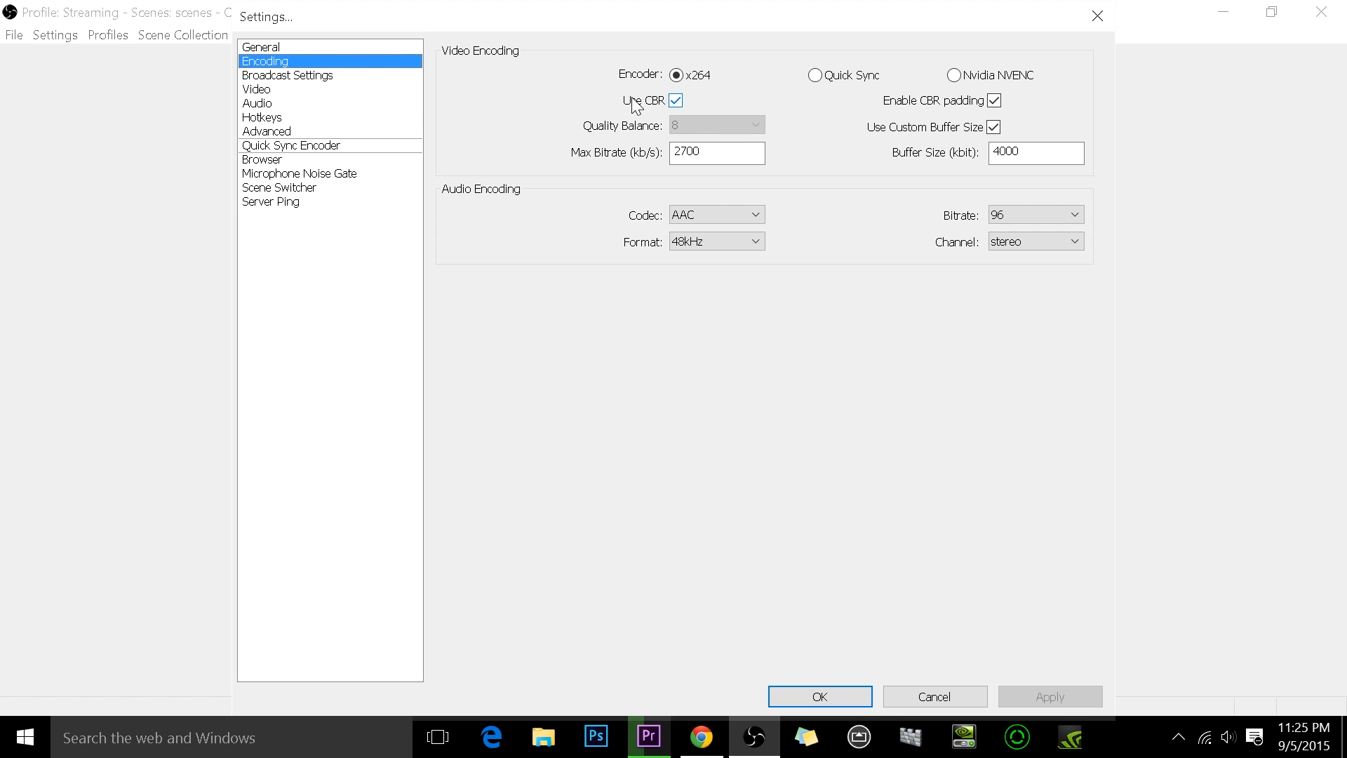
click(675, 100)
click(730, 130)
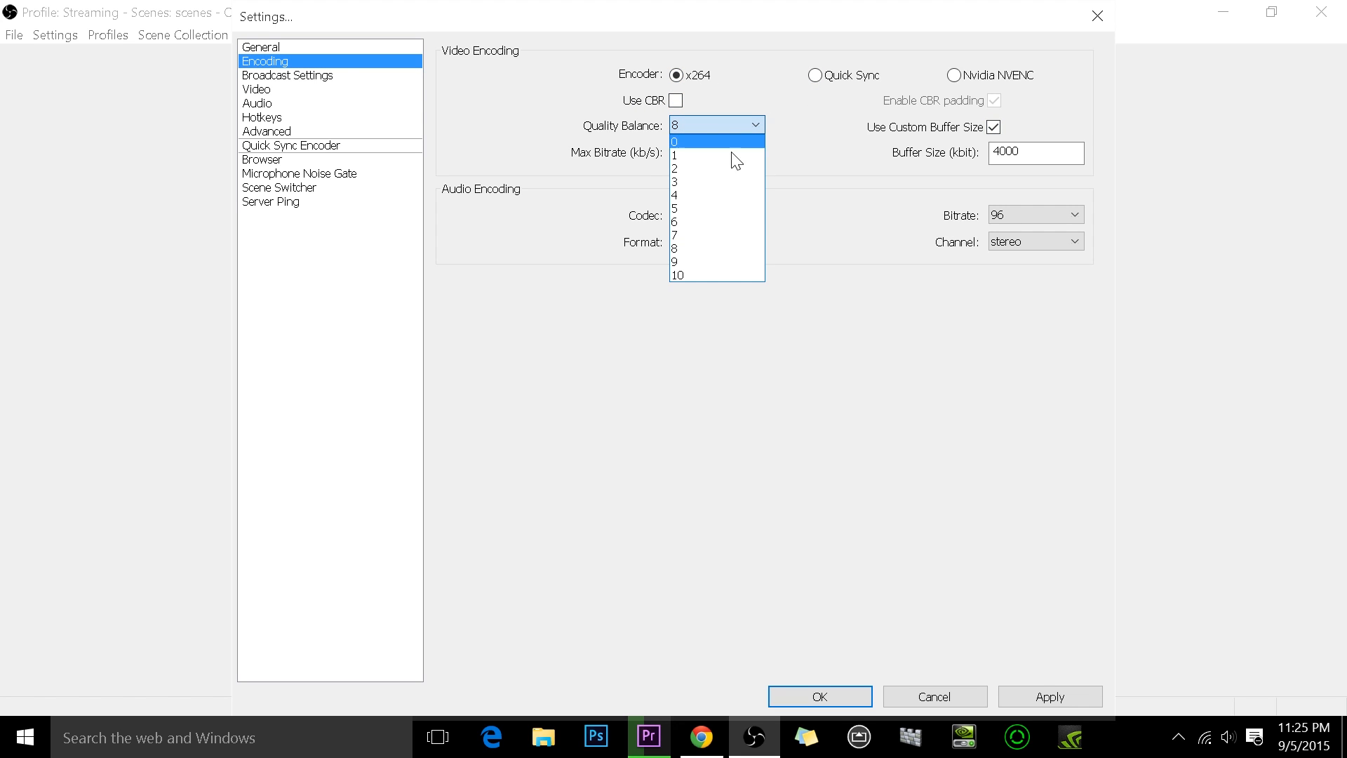
click(701, 247)
click(675, 101)
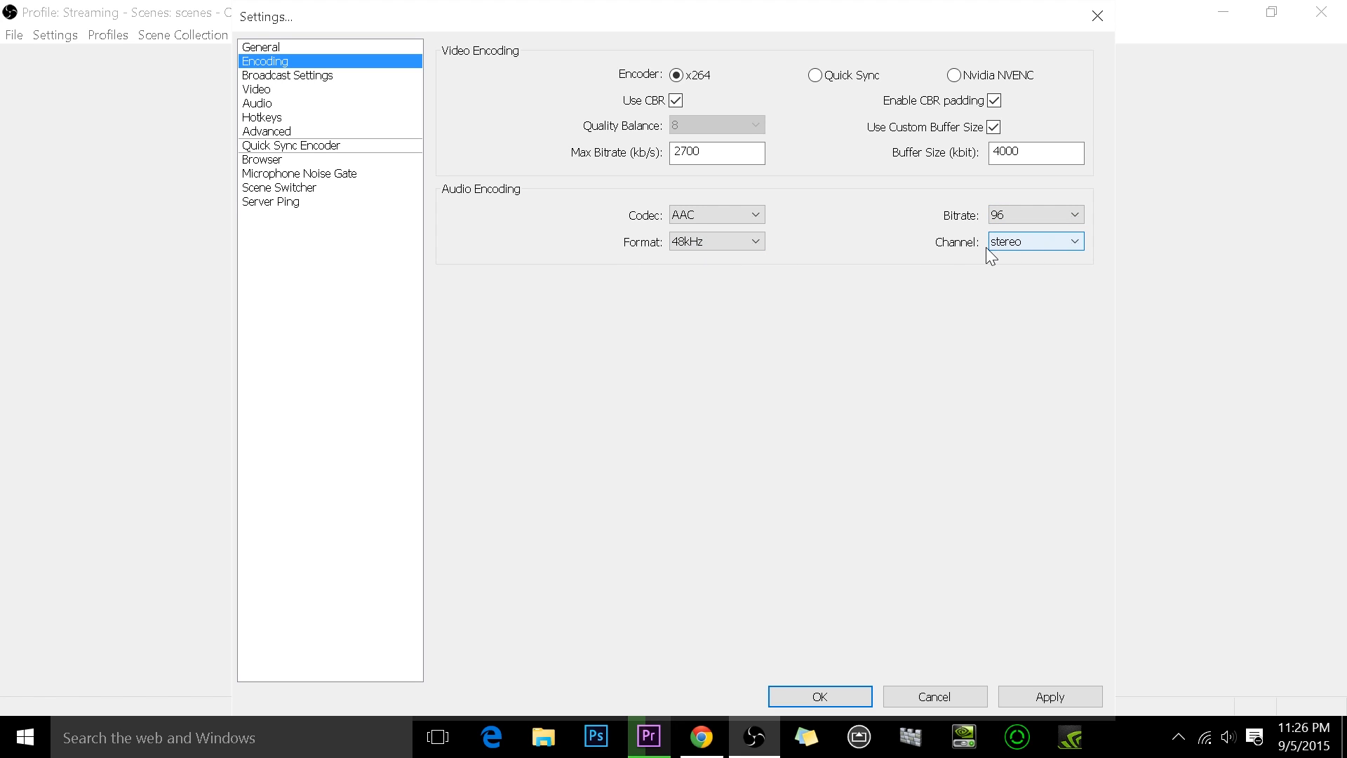
click(1050, 697)
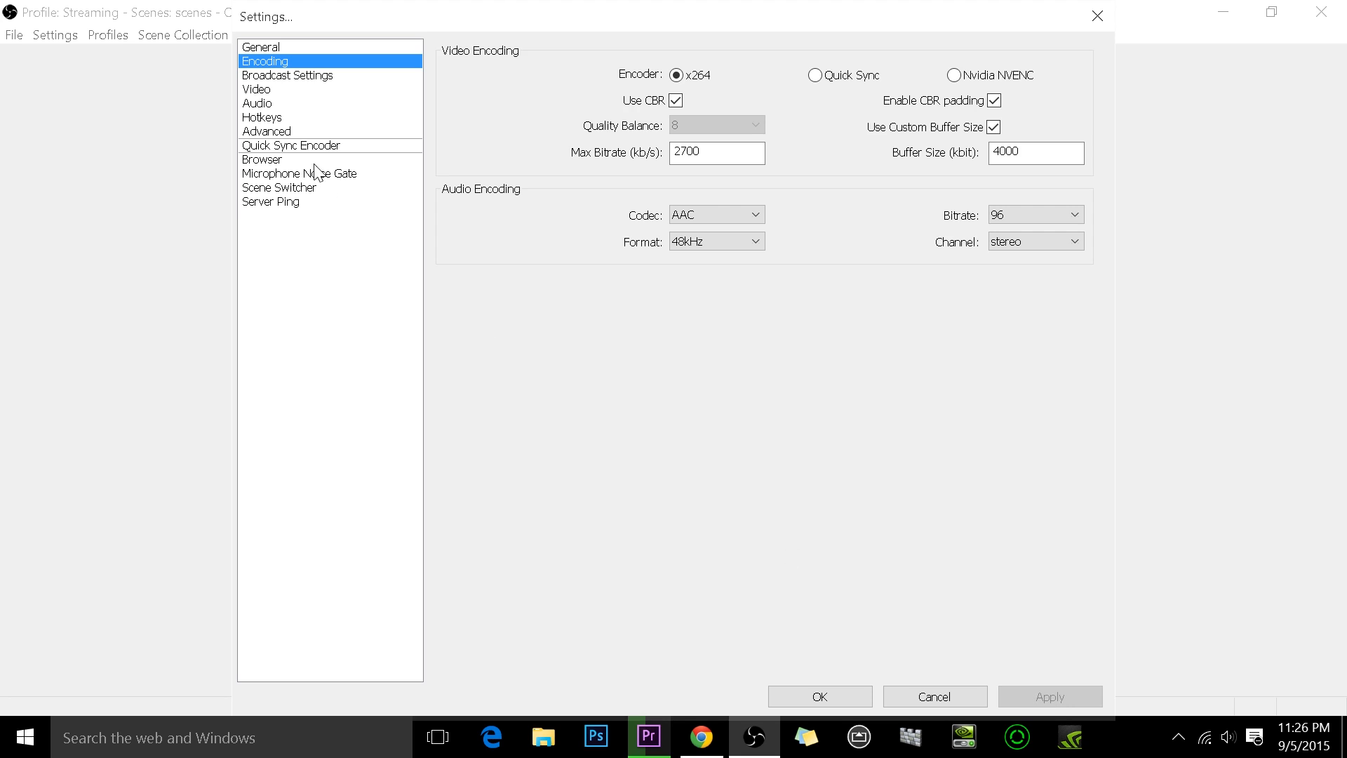
- Set the broadcast mode to Live Stream and the streaming service to Custom
click(275, 77)
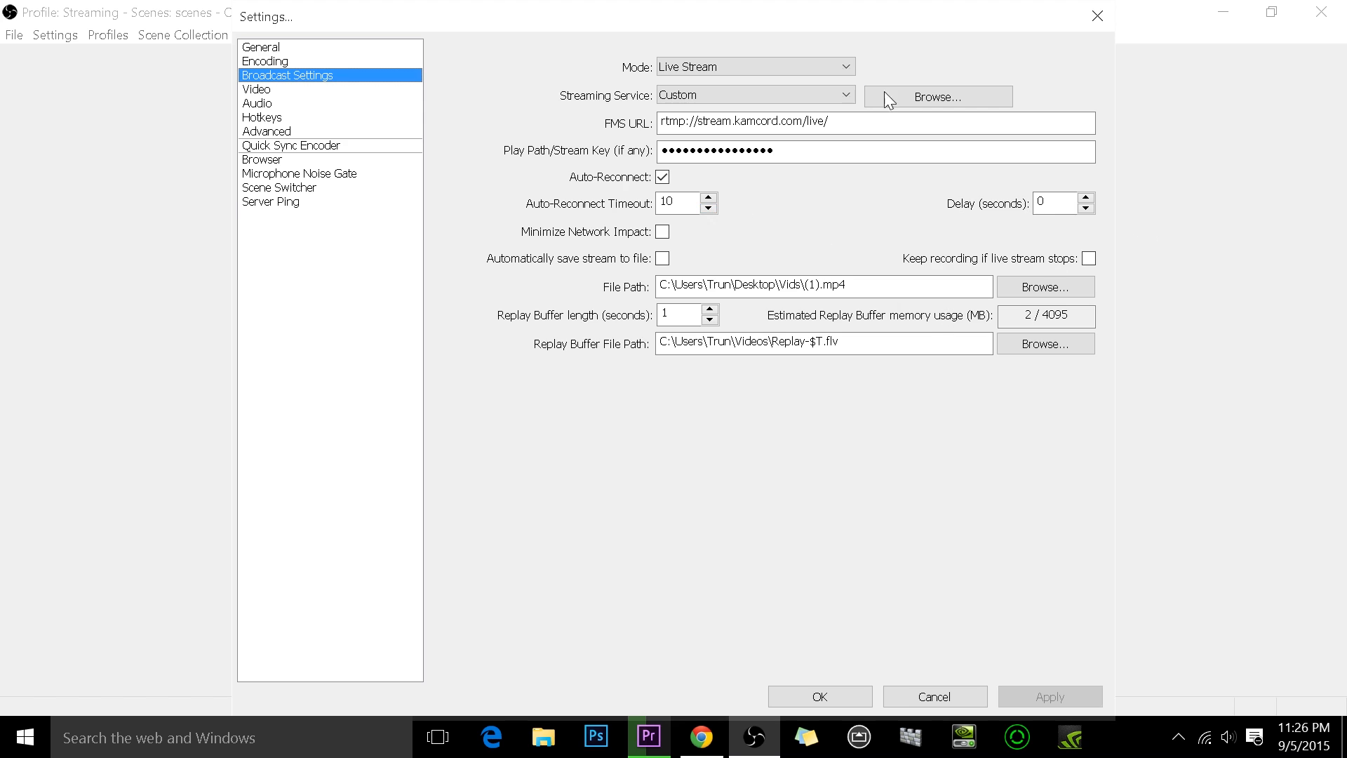
click(747, 66)
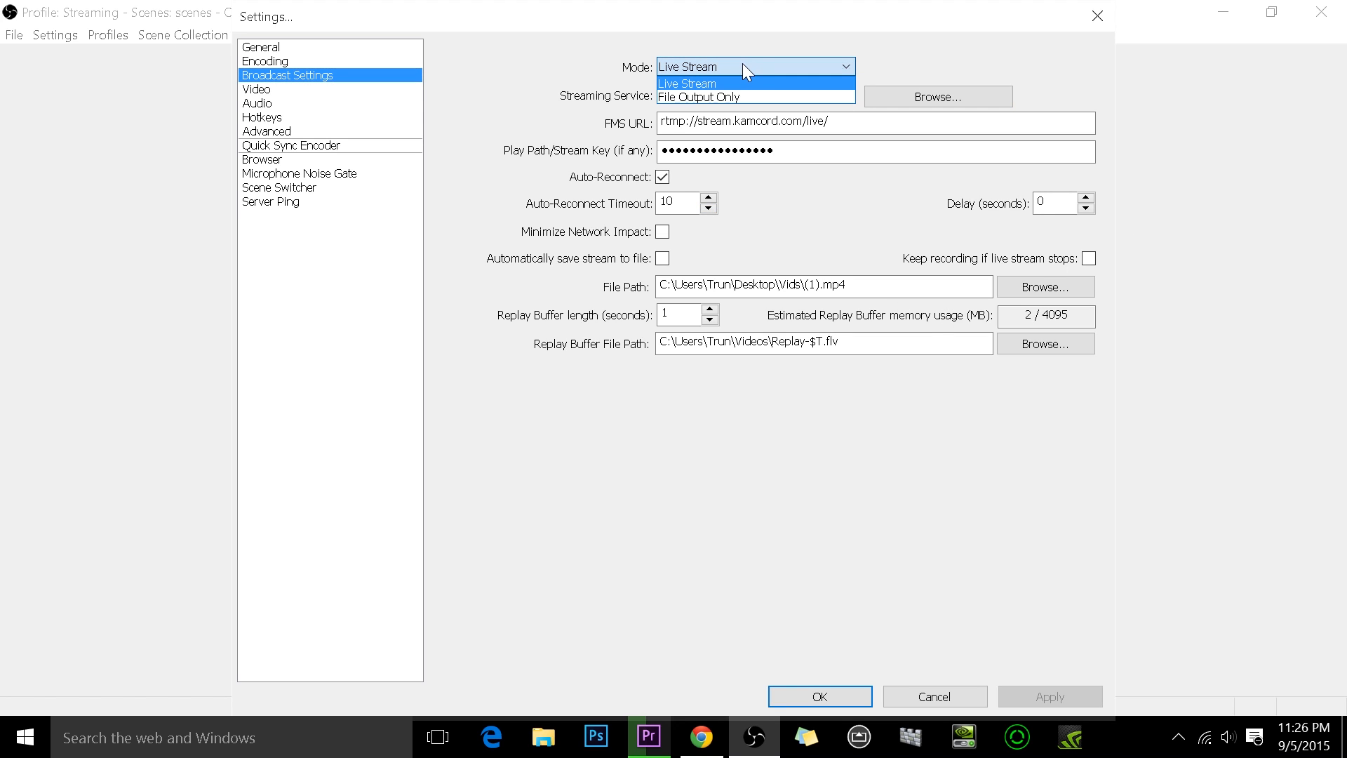
click(701, 97)
click(701, 70)
click(695, 83)
click(705, 70)
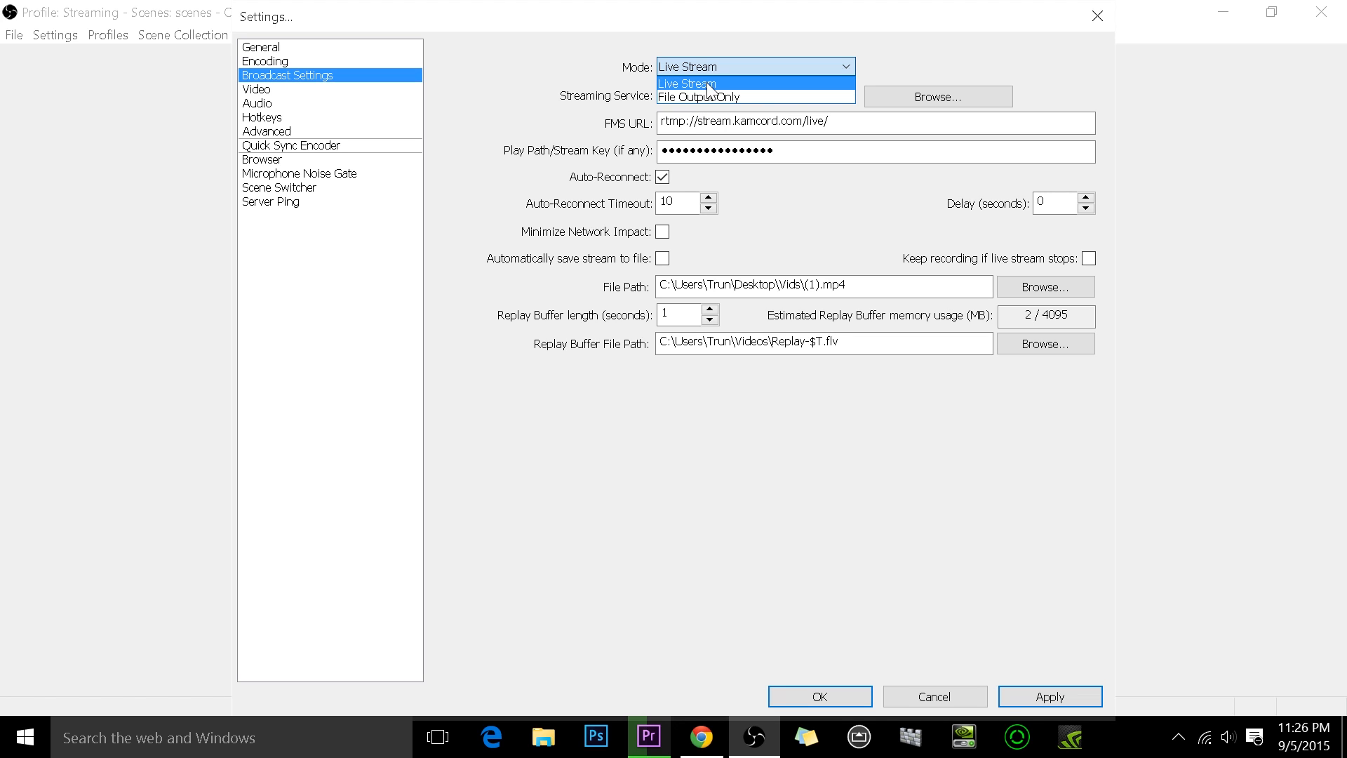
click(709, 86)
click(695, 94)
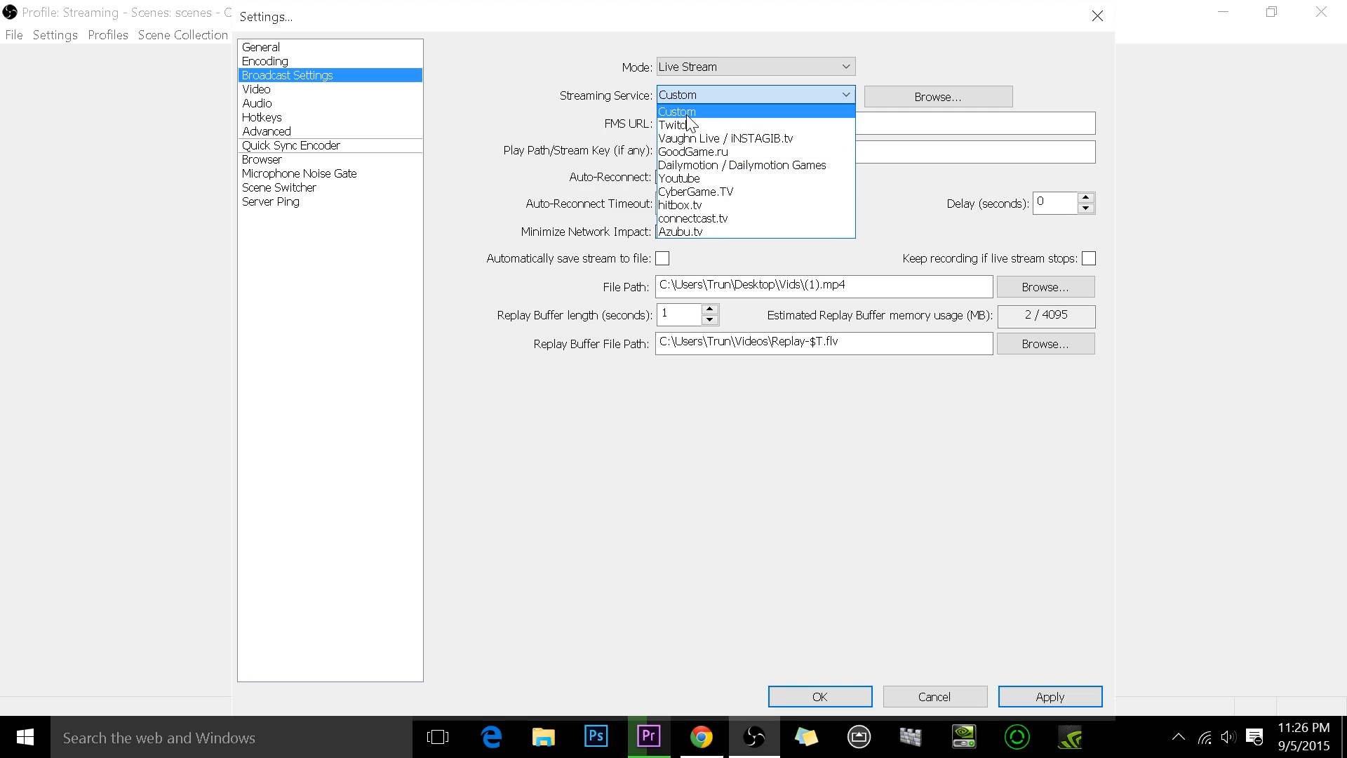
click(688, 114)
- Paste the copied stream URL rtmp://stream.kamcord.com/live/ as the FMS URL
click(689, 120)
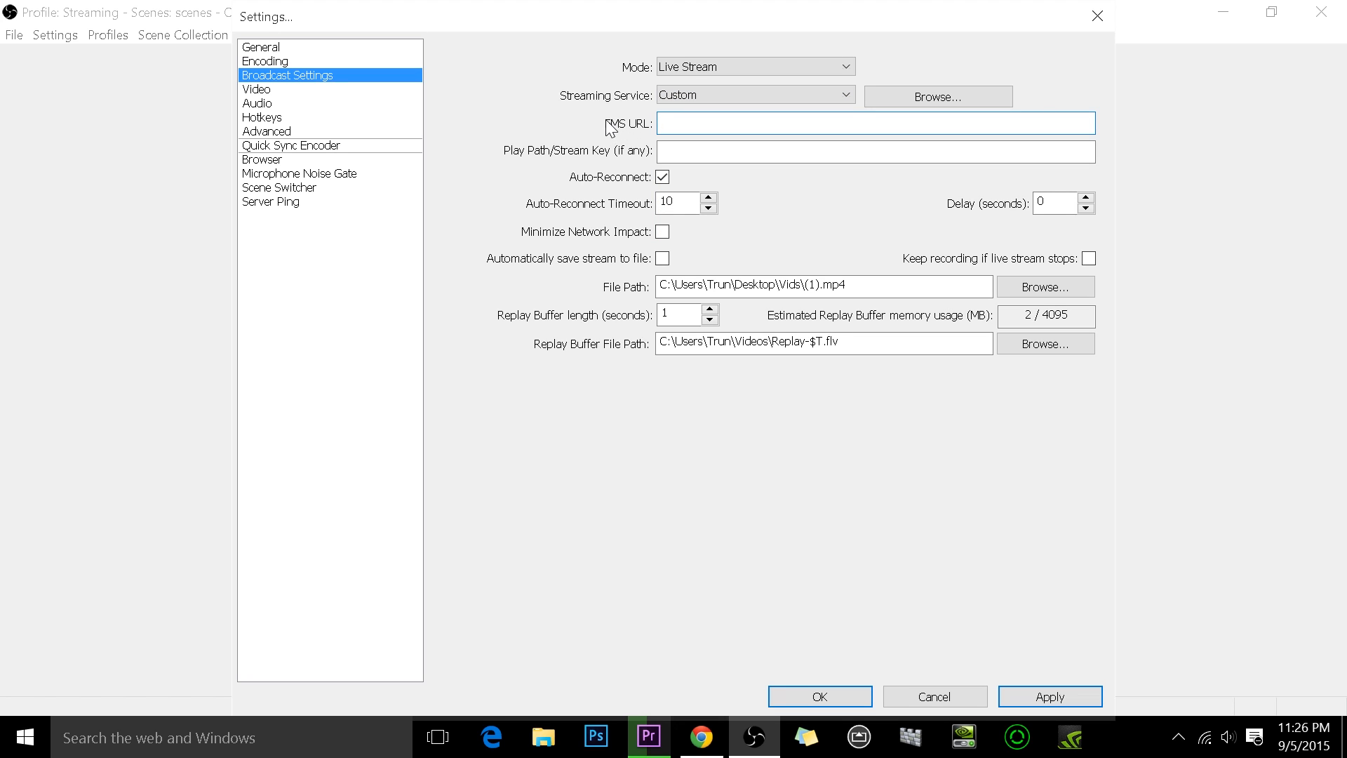
right_click(685, 128)
click(729, 205)
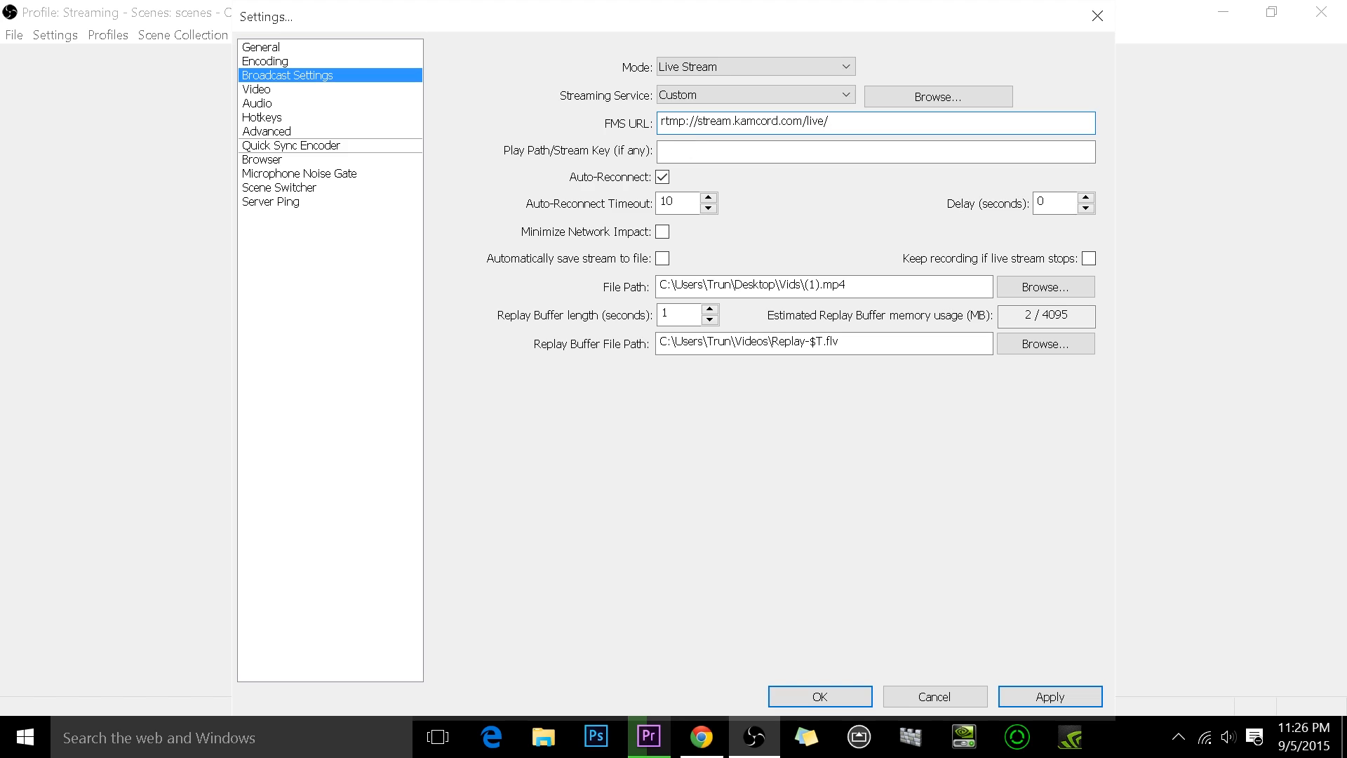
mouse_move(832, 121)
mouse_down()
mouse_move(668, 122)
mouse_move(830, 121)
mouse_up()
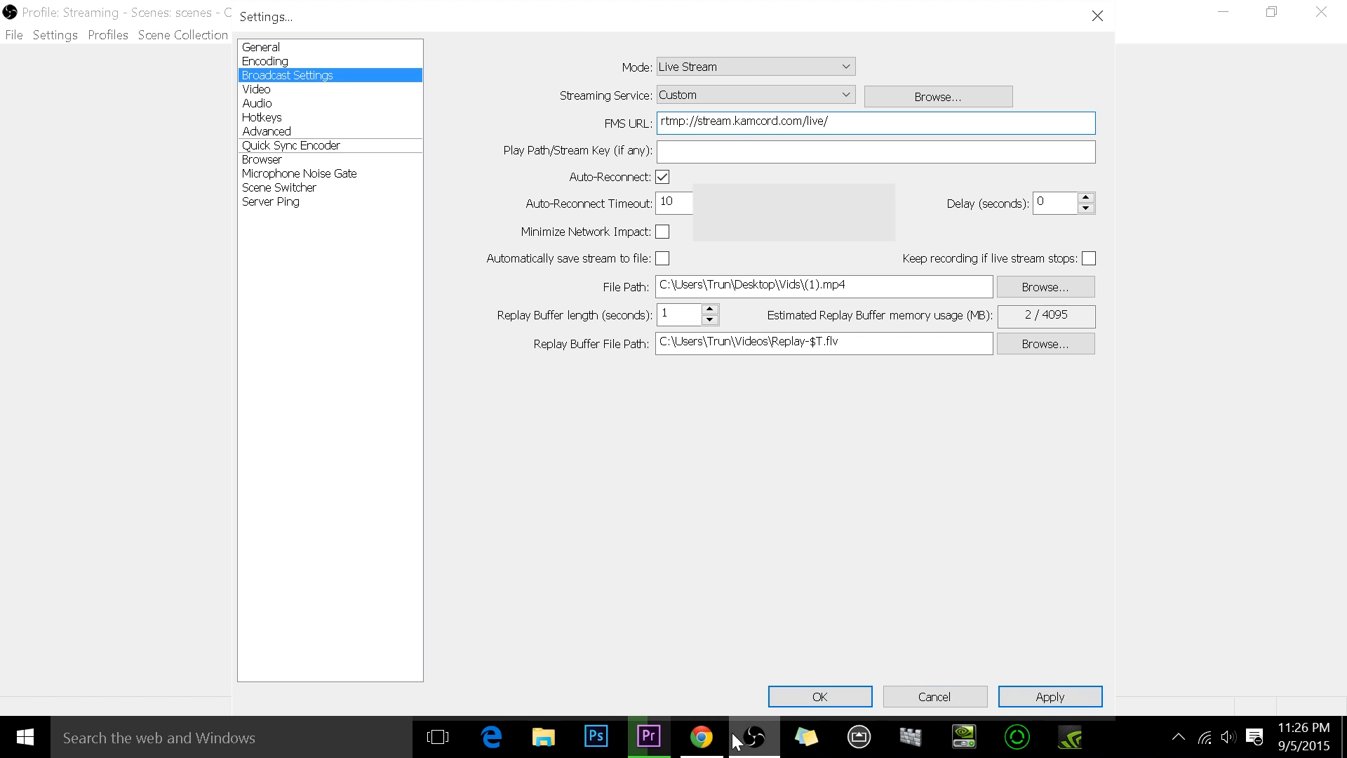
- Copy the stream key from the Kamcord instructions in Chrome and paste it into the Play Path/Stream Key field in Open Broadcaster Software
click(702, 737)
mouse_move(603, 209)
mouse_down()
mouse_move(642, 209)
mouse_move(603, 209)
mouse_up()
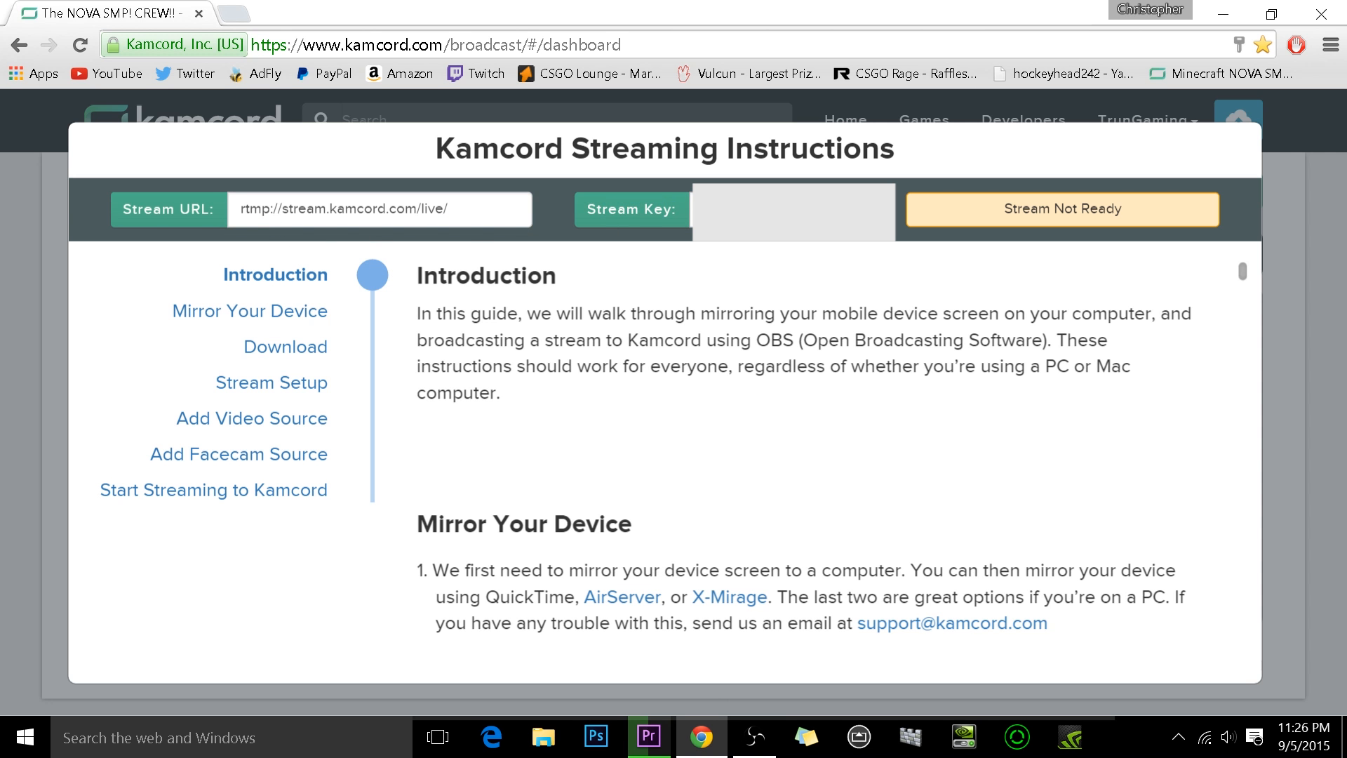
right_click(767, 205)
click(807, 211)
click(1212, 19)
click(785, 159)
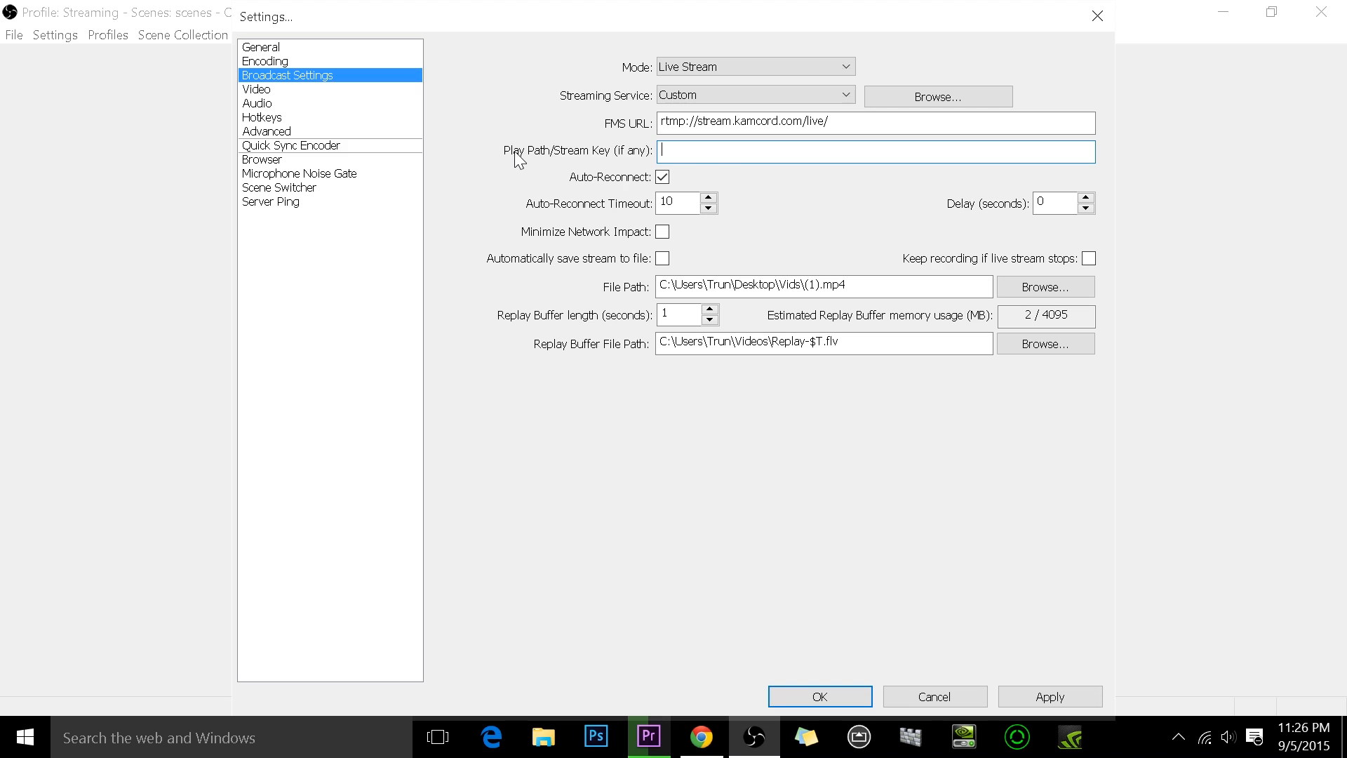
right_click(664, 150)
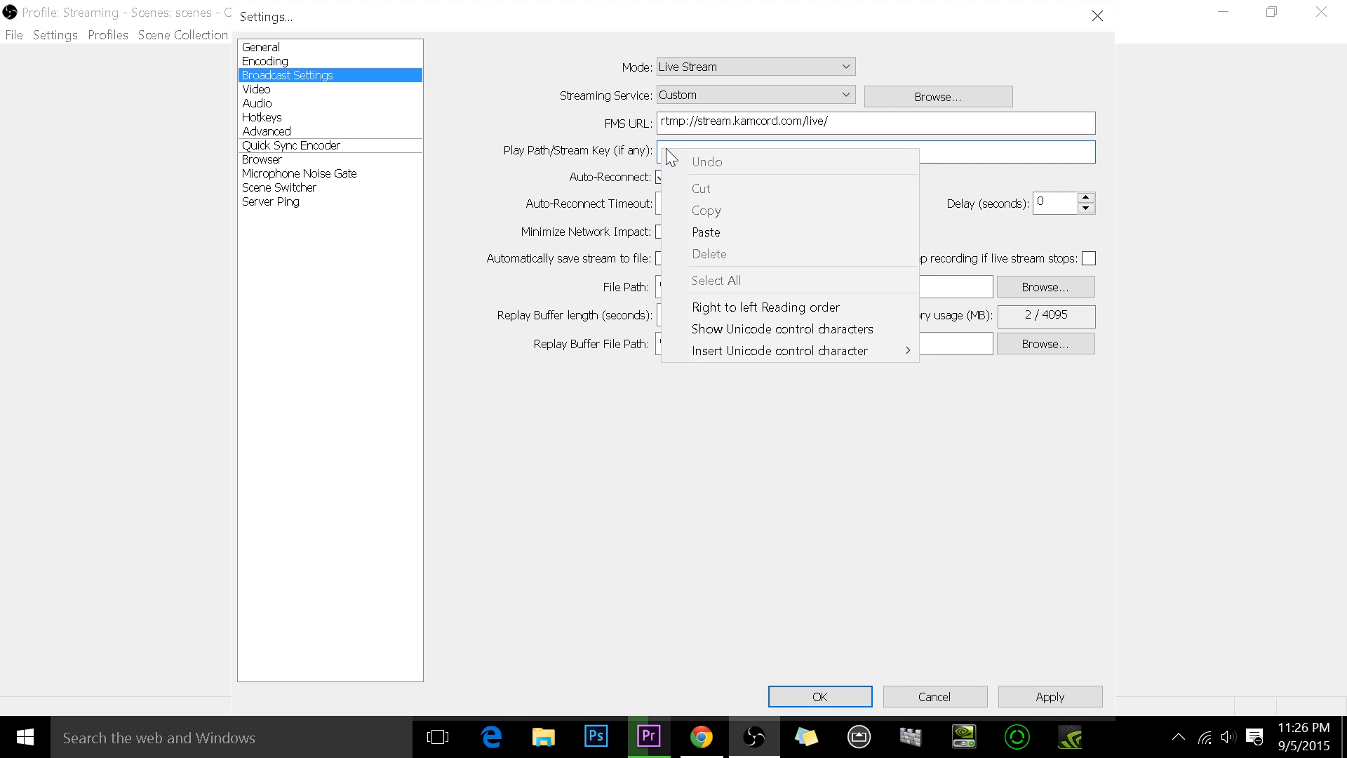
click(718, 229)
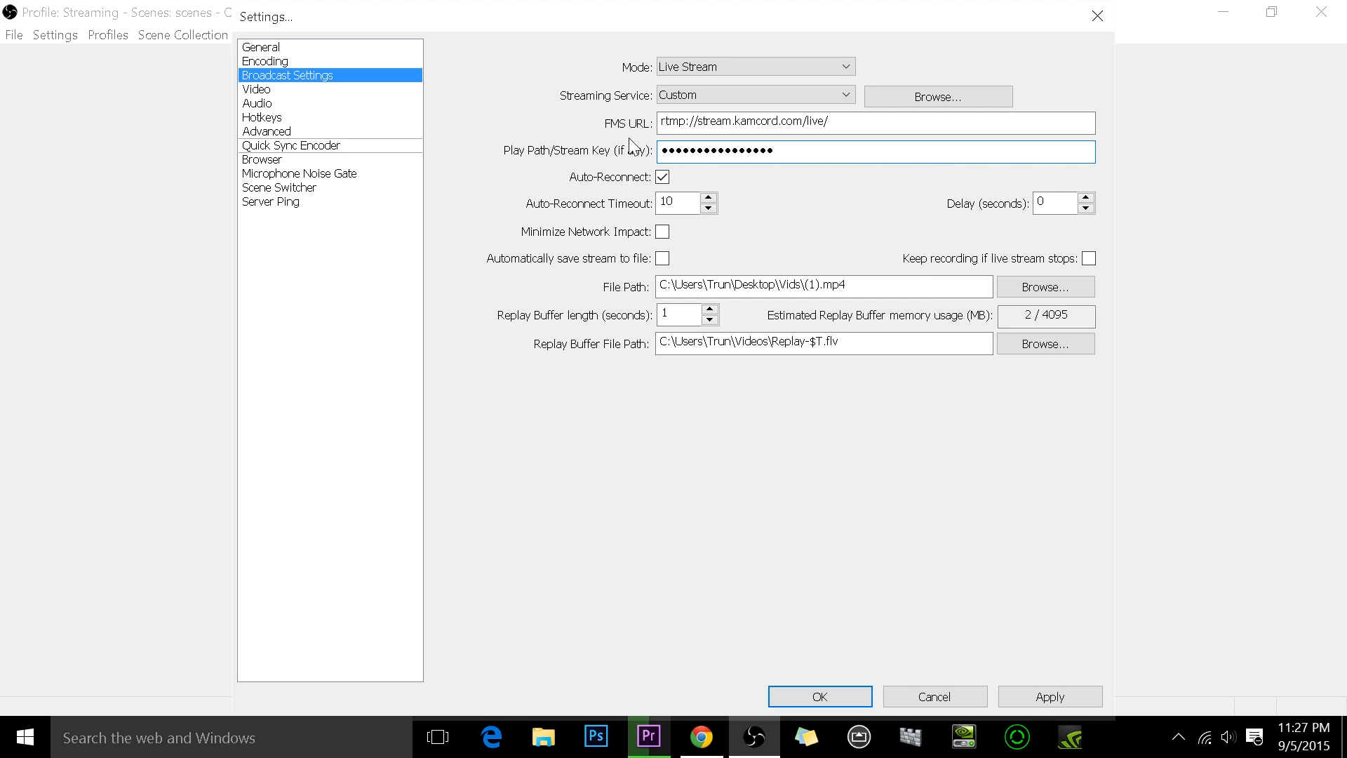
- Apply the broadcast settings and choose NVIDIA GeForce GTX 745 as the video adapter
click(1053, 696)
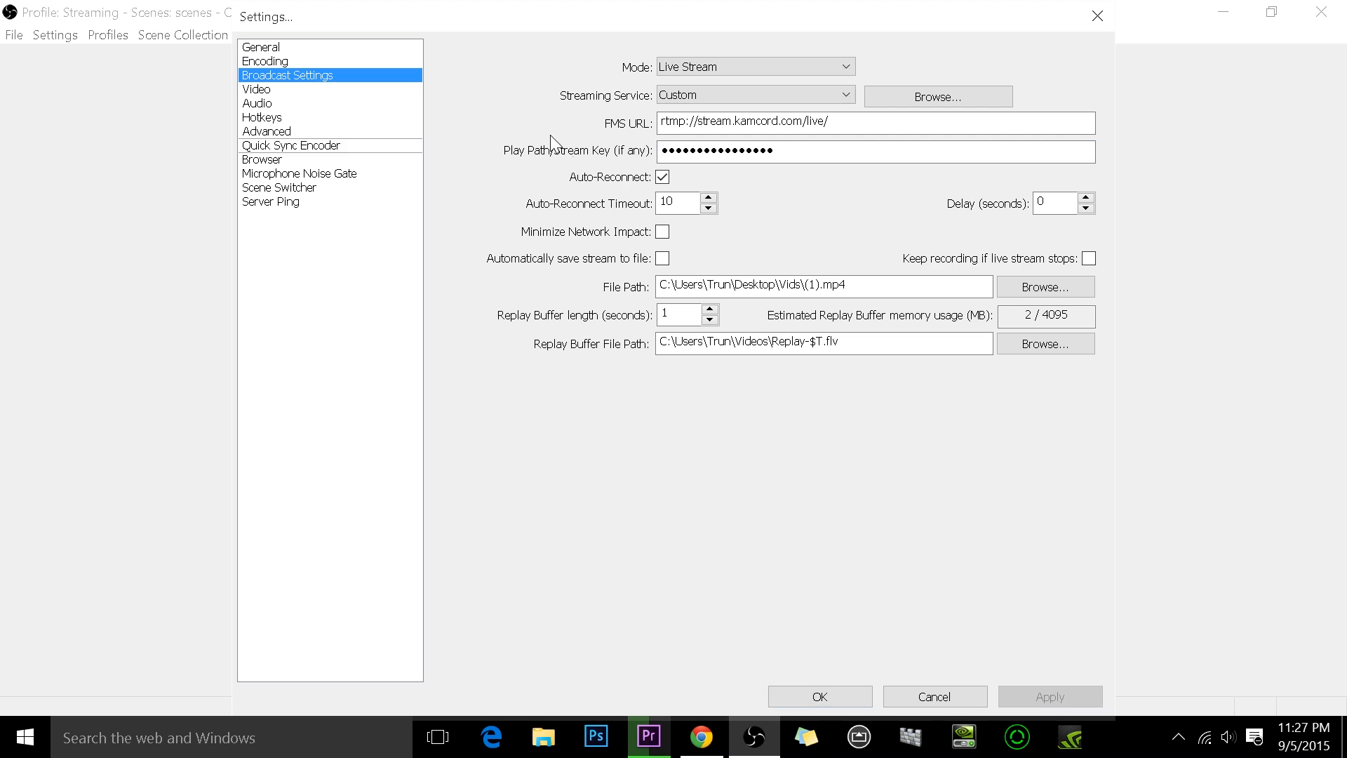
click(254, 89)
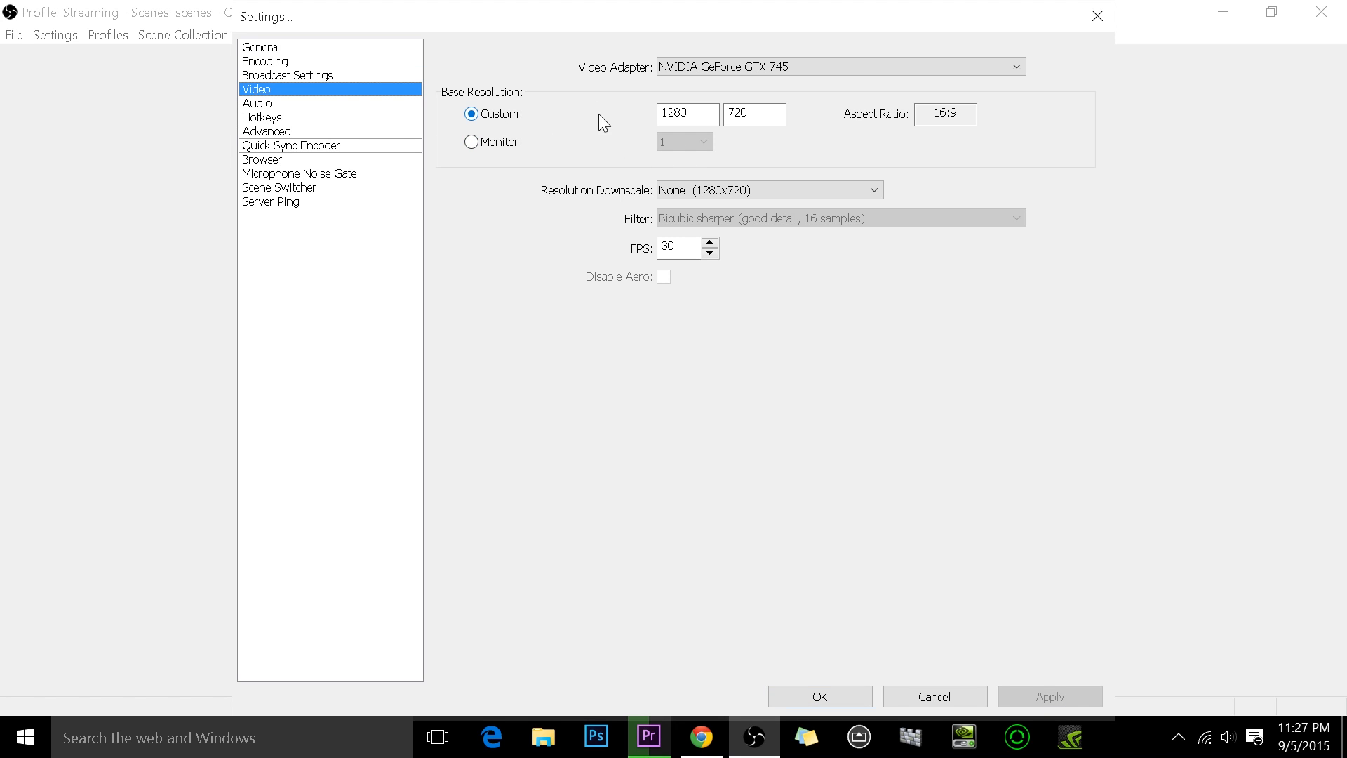
click(719, 67)
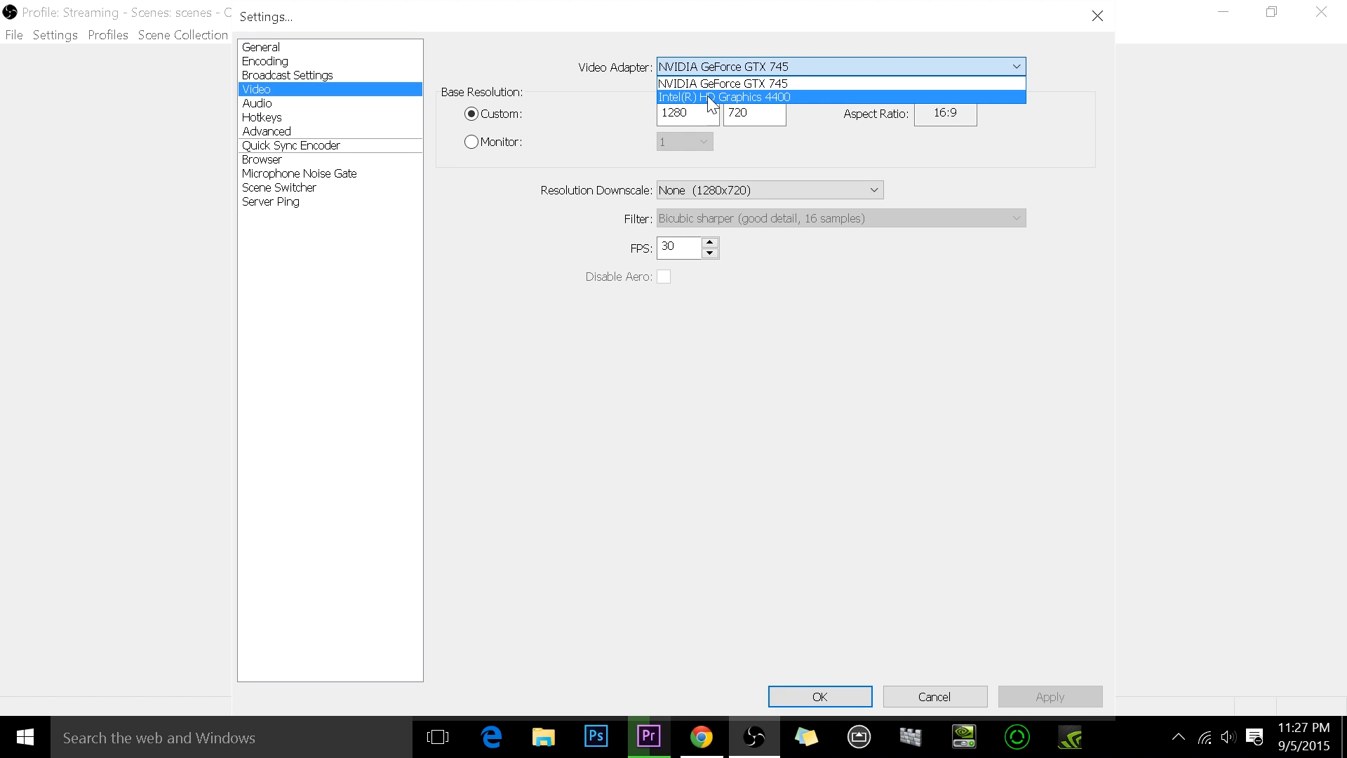
click(760, 98)
click(759, 71)
click(769, 83)
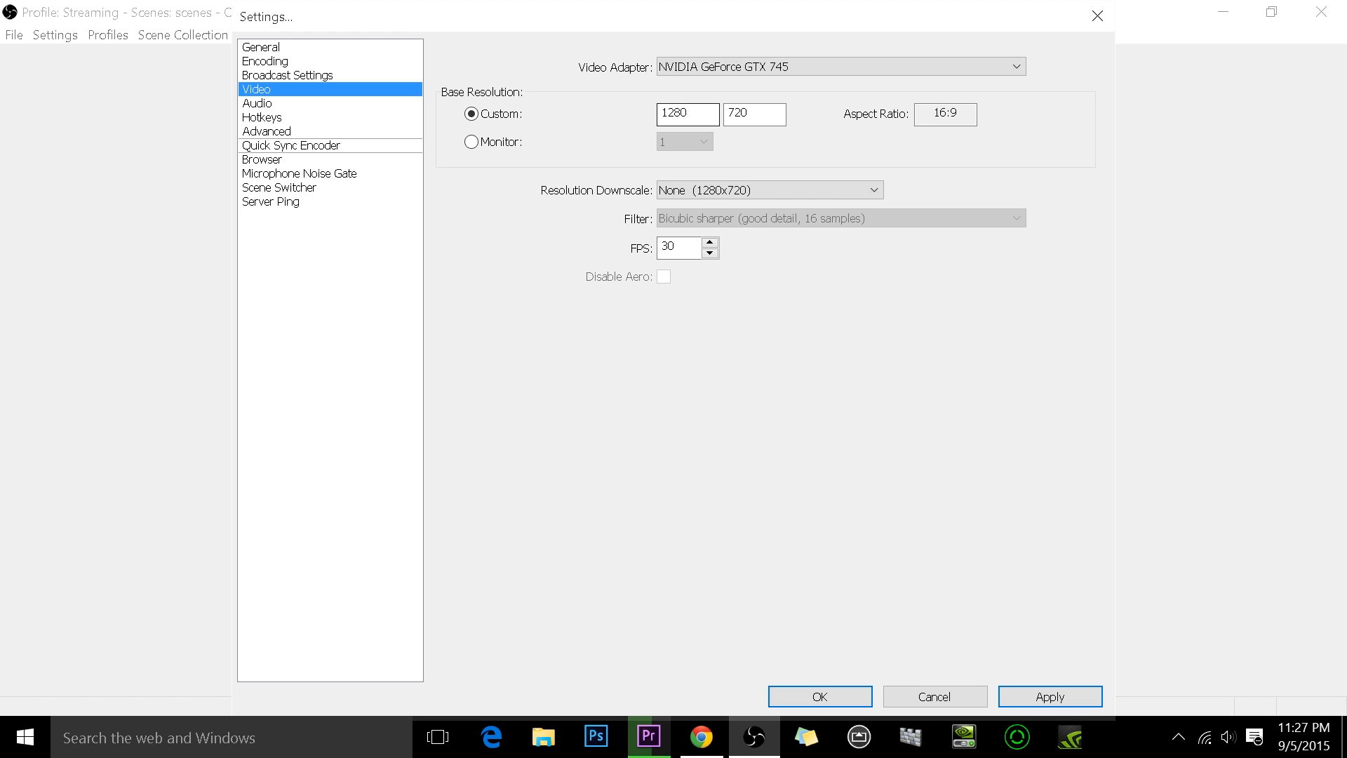
- Set the custom base resolution to 1920x1080 with a resolution downscale of 1.50 (1280x720)
drag(696, 114, 616, 124)
text(1920)
key(Tab)
text(1080)
click(714, 188)
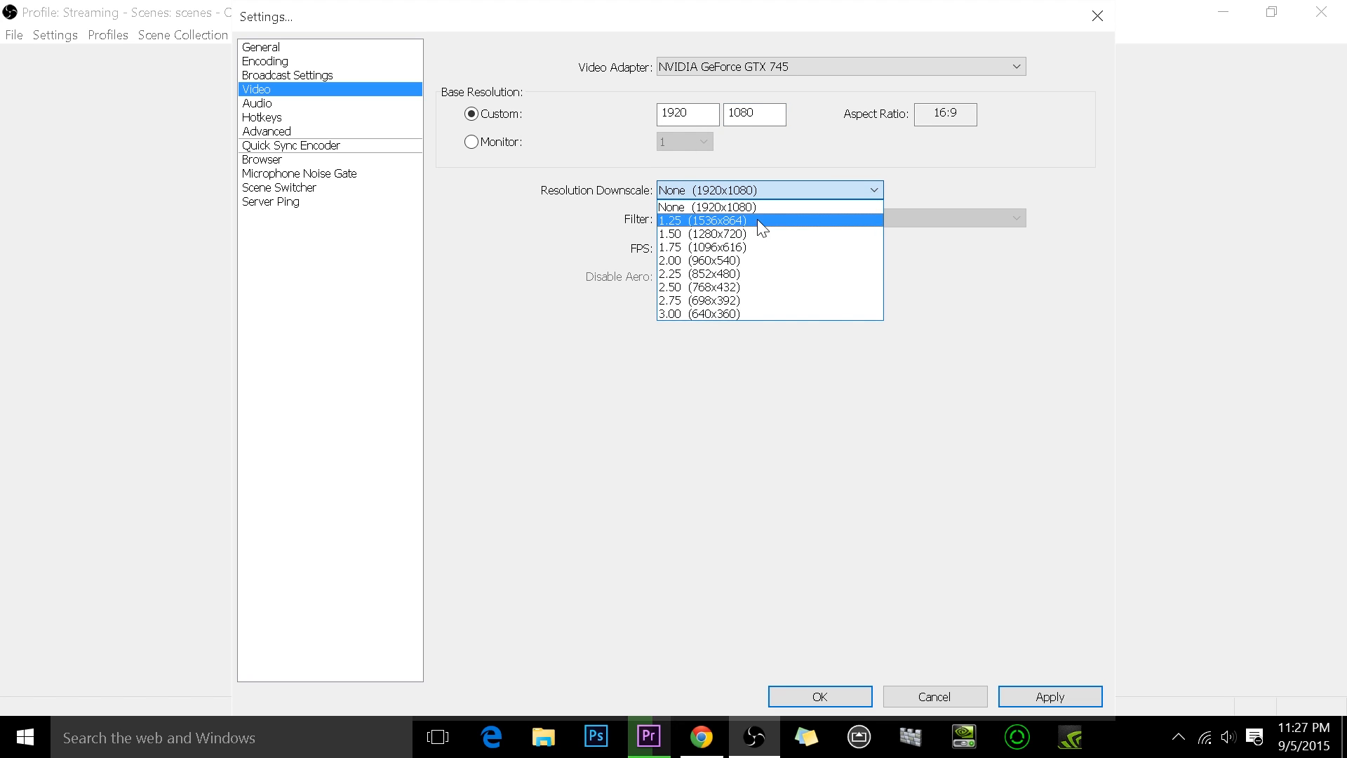
click(722, 236)
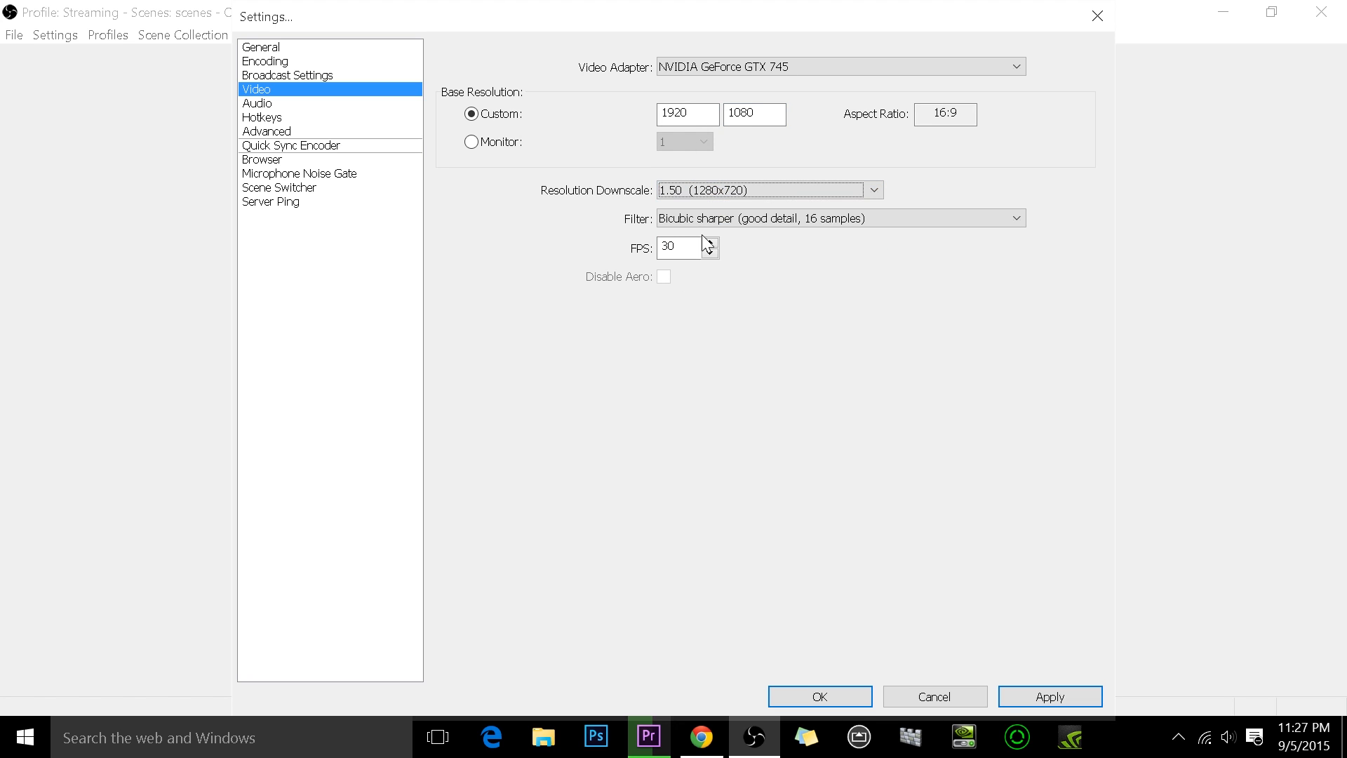
- Set the custom base resolution to 1280x720 with no downscale, keep 30 FPS, and apply the video settings
double_click(674, 114)
text(1280)
key(Tab)
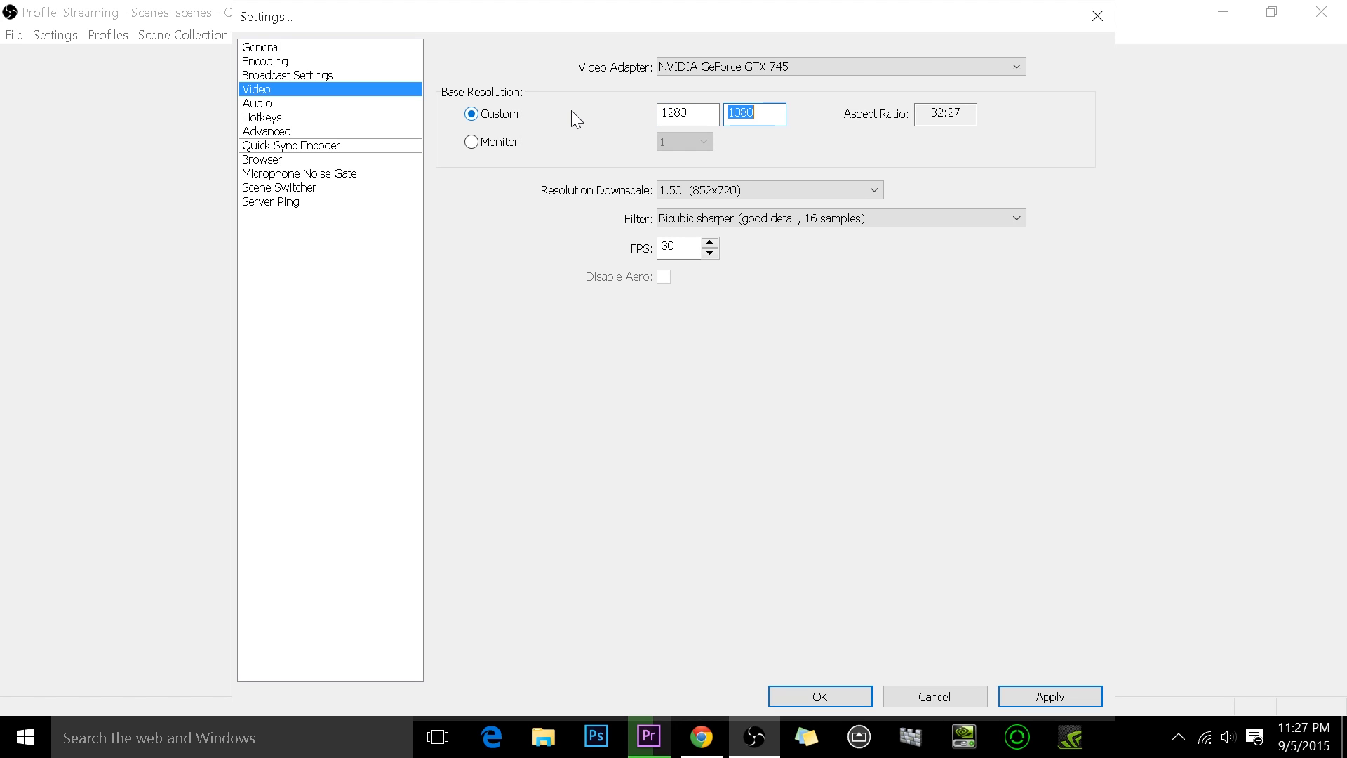
text(720)
click(708, 190)
click(727, 207)
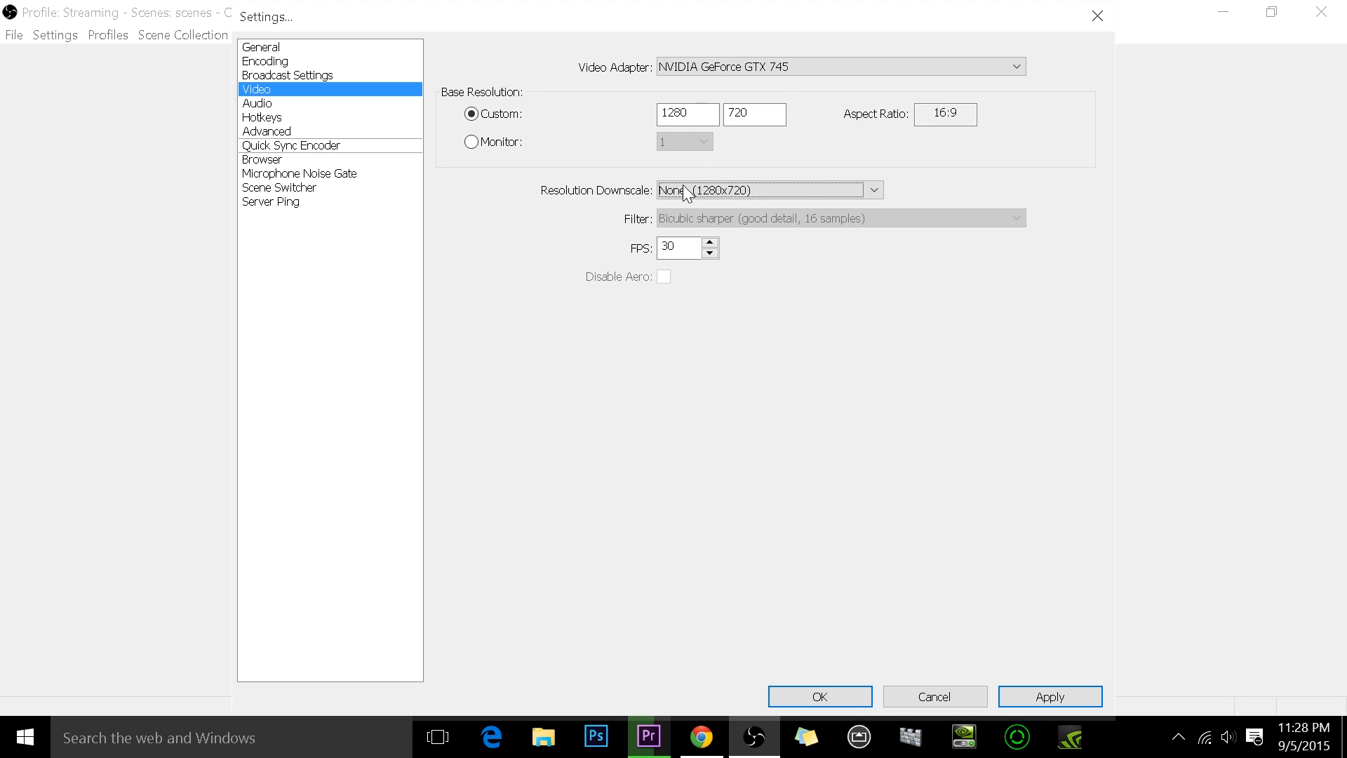
double_click(693, 246)
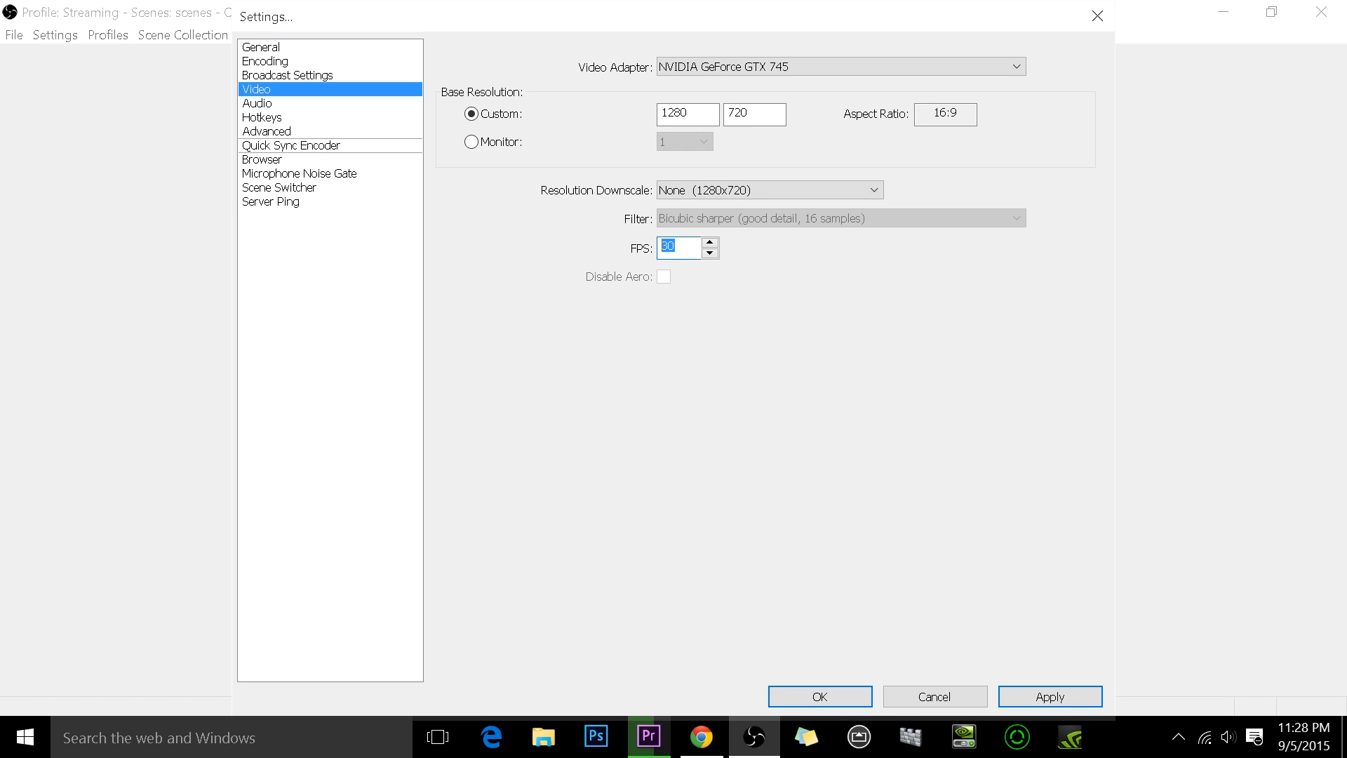
click(1029, 695)
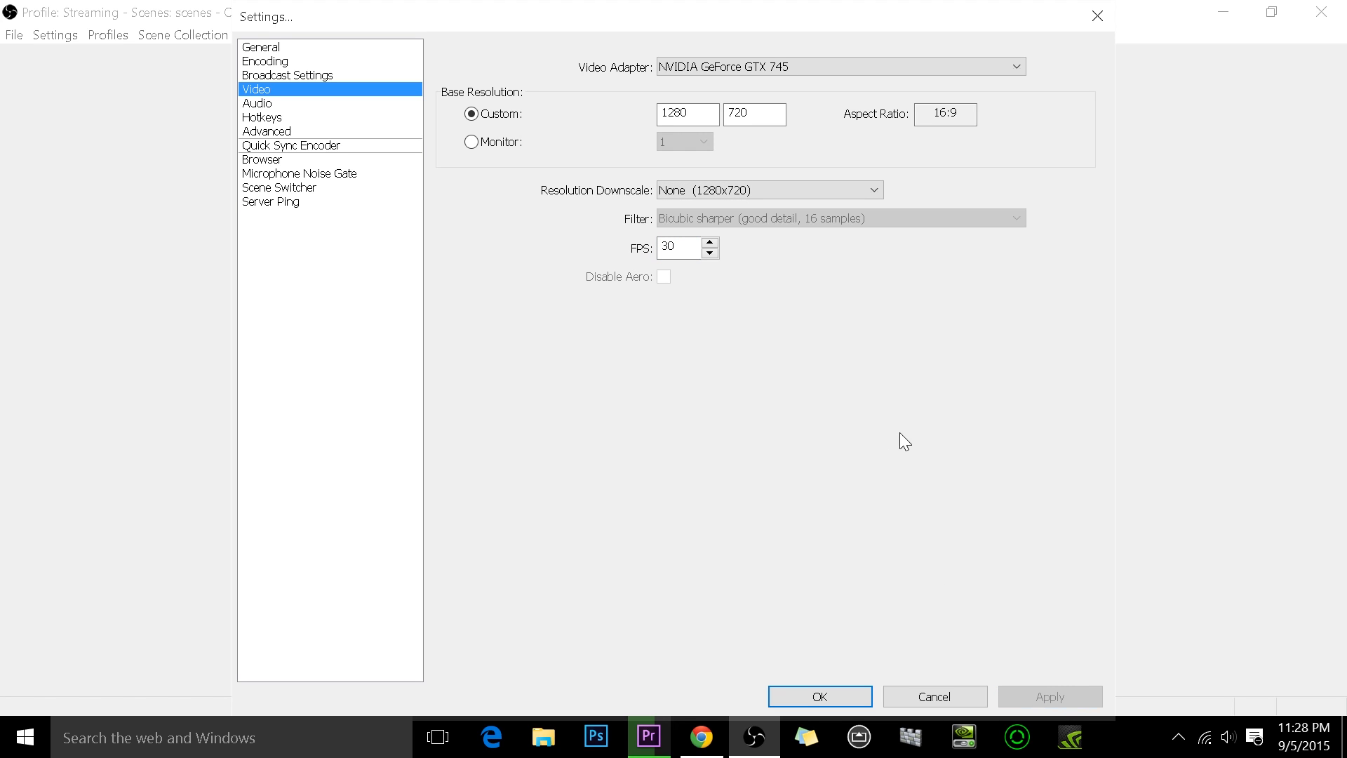
- Review the audio device settings and the hotkey assignments
click(290, 103)
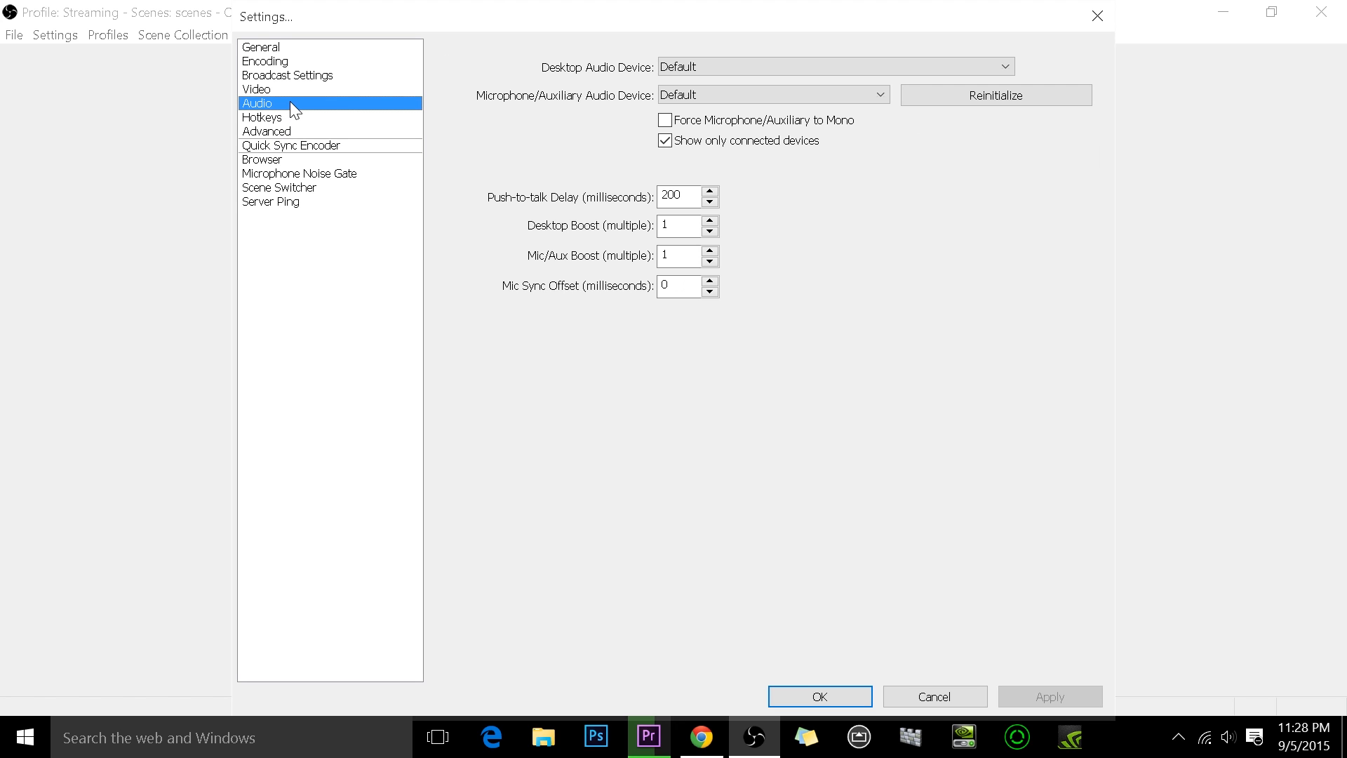
click(267, 119)
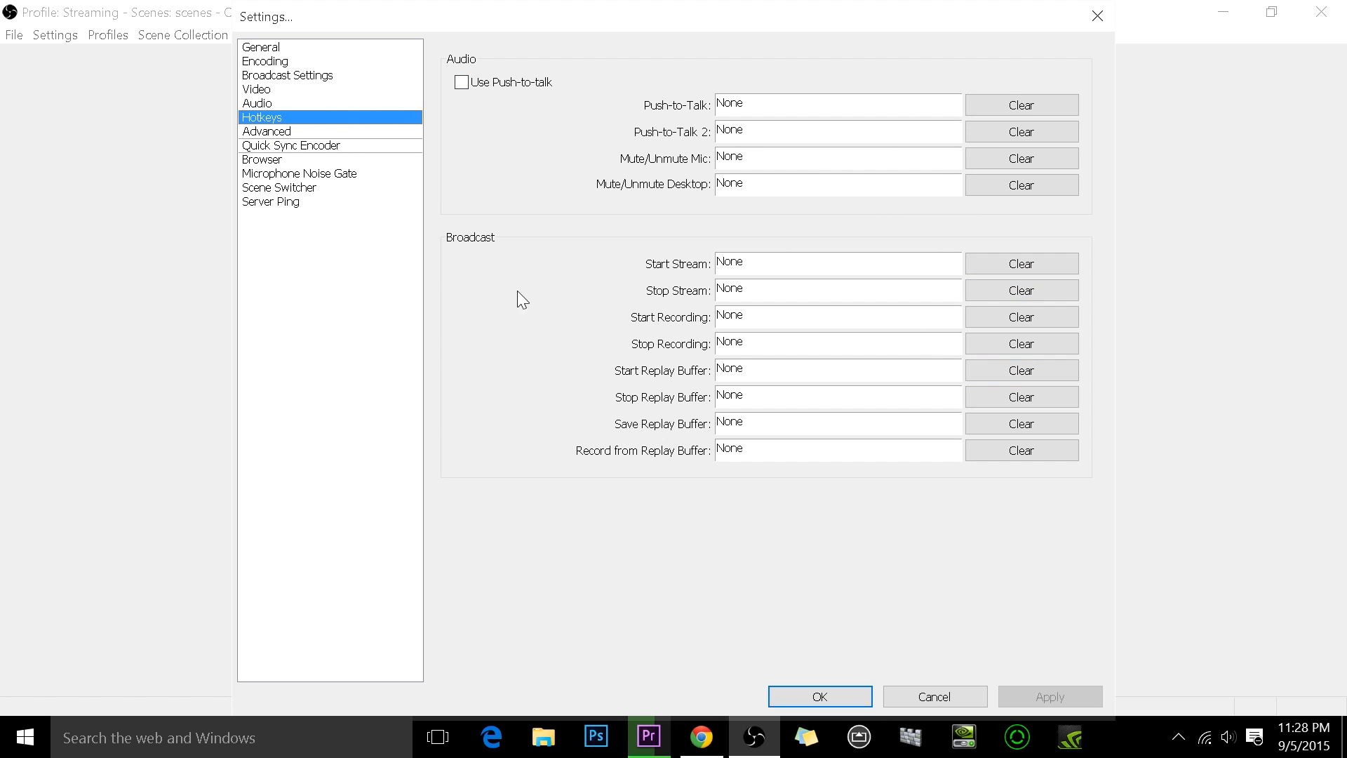
- In the advanced settings, keep process priority Normal, x264 CPU preset veryfast and encoding profile main, then apply and close the settings
click(288, 132)
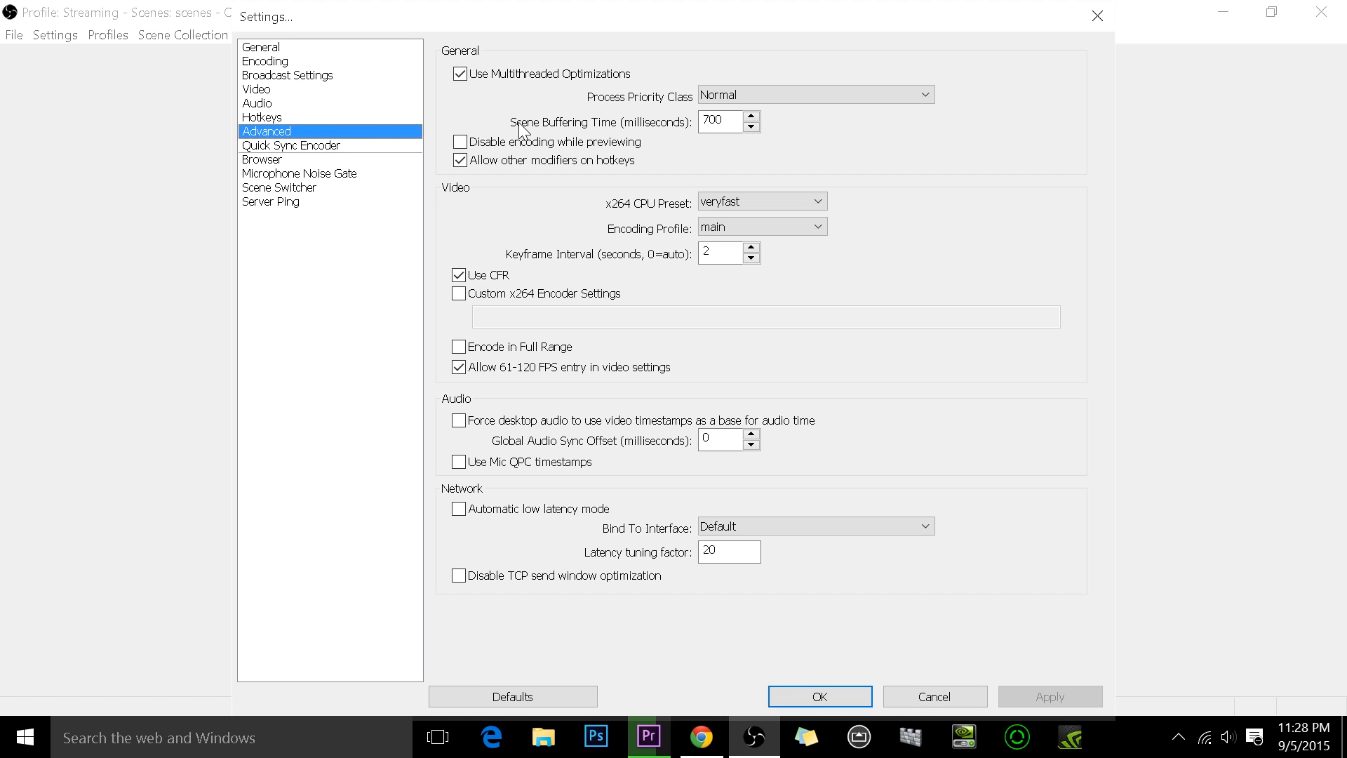
click(758, 98)
click(744, 140)
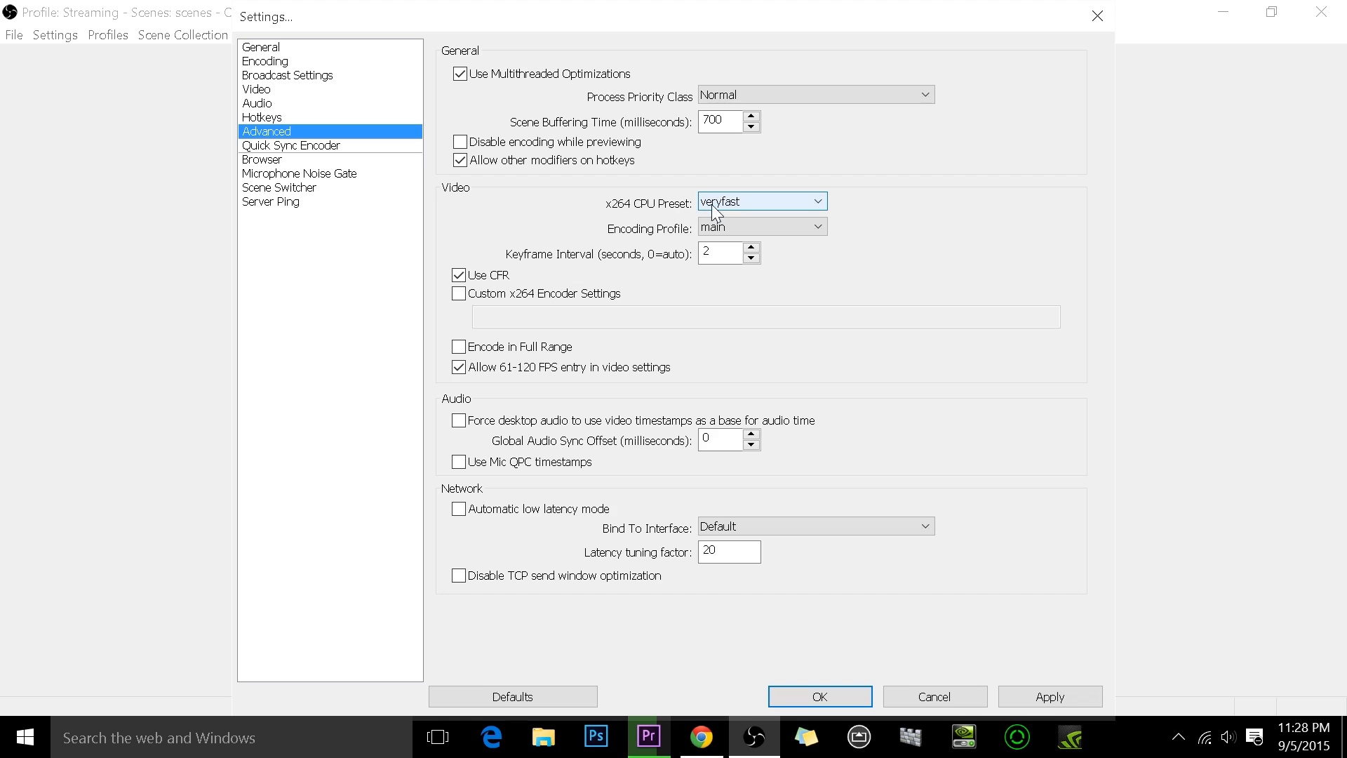
click(755, 202)
click(754, 204)
click(708, 229)
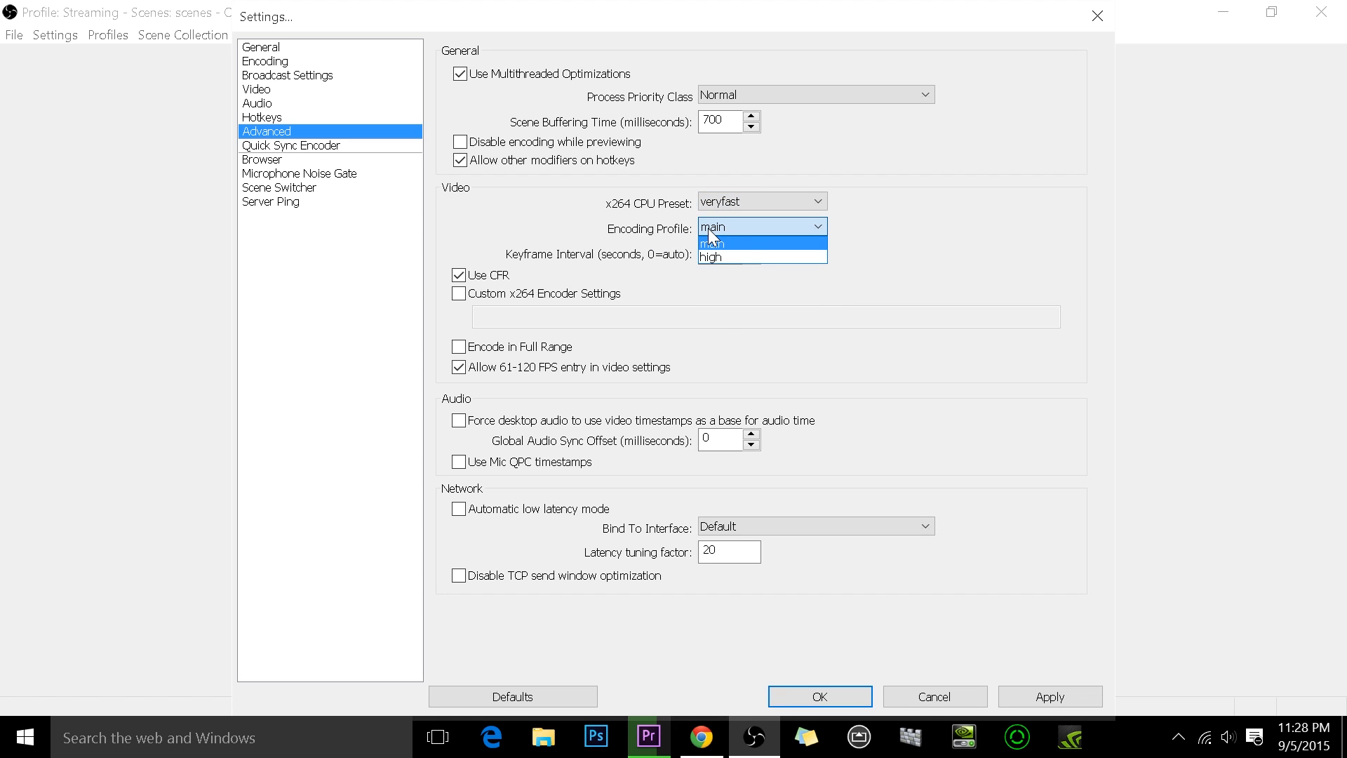
click(709, 231)
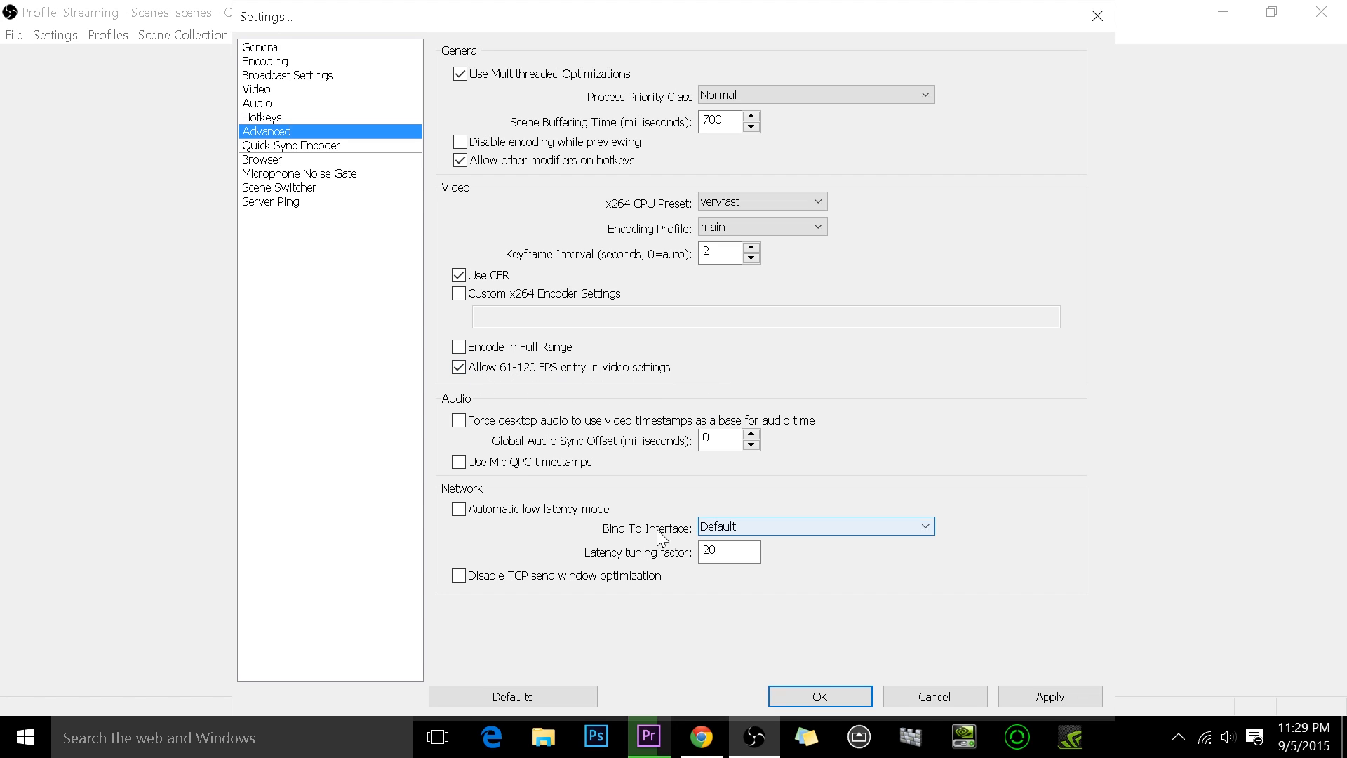
click(1050, 694)
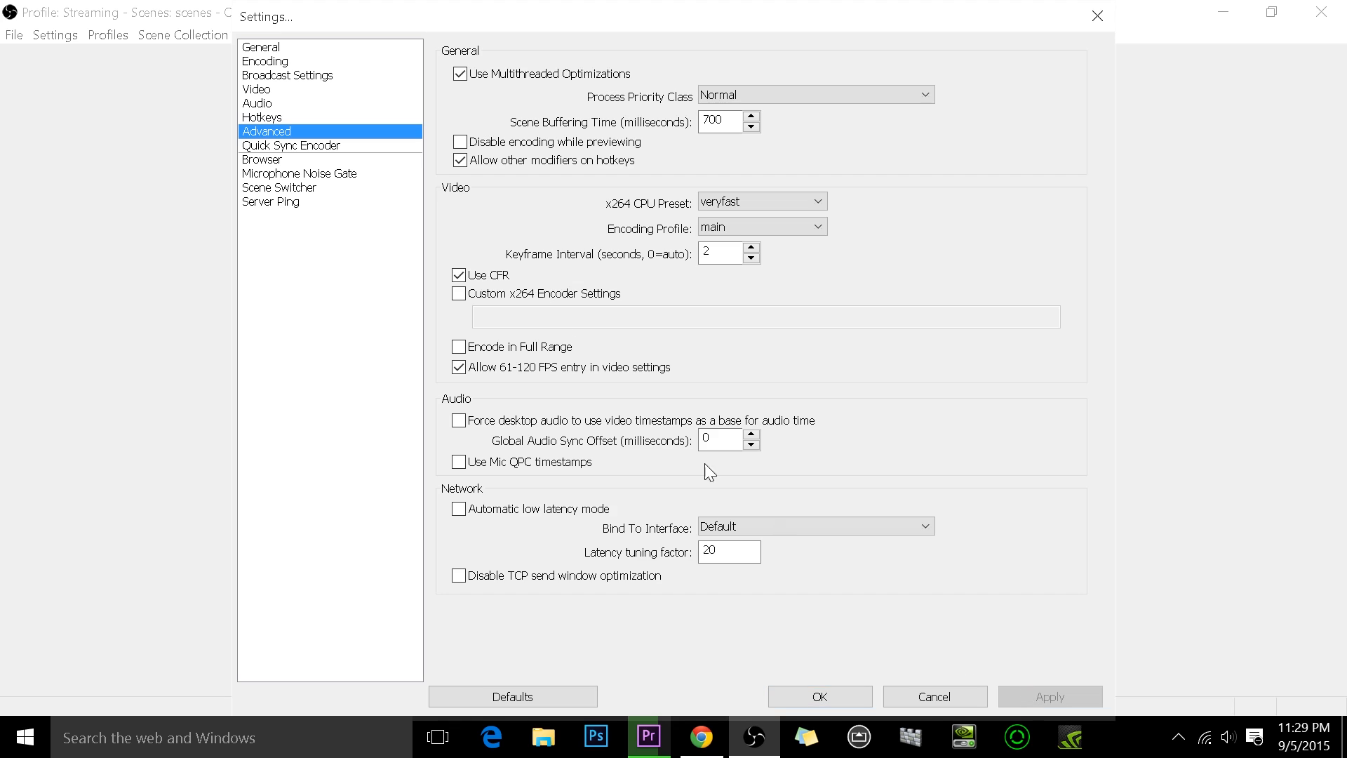
click(847, 701)
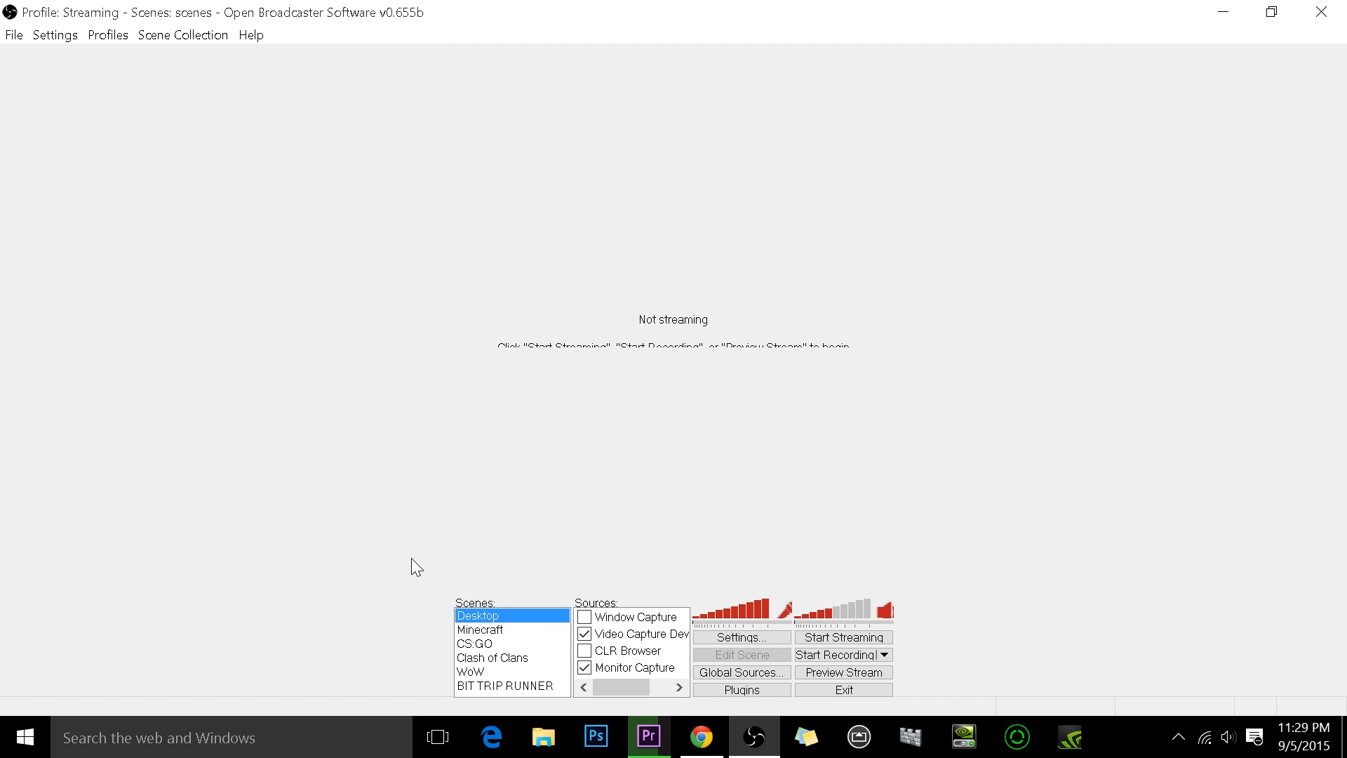
- Start streaming the Desktop scene and disable its Video Capture Device source
click(857, 641)
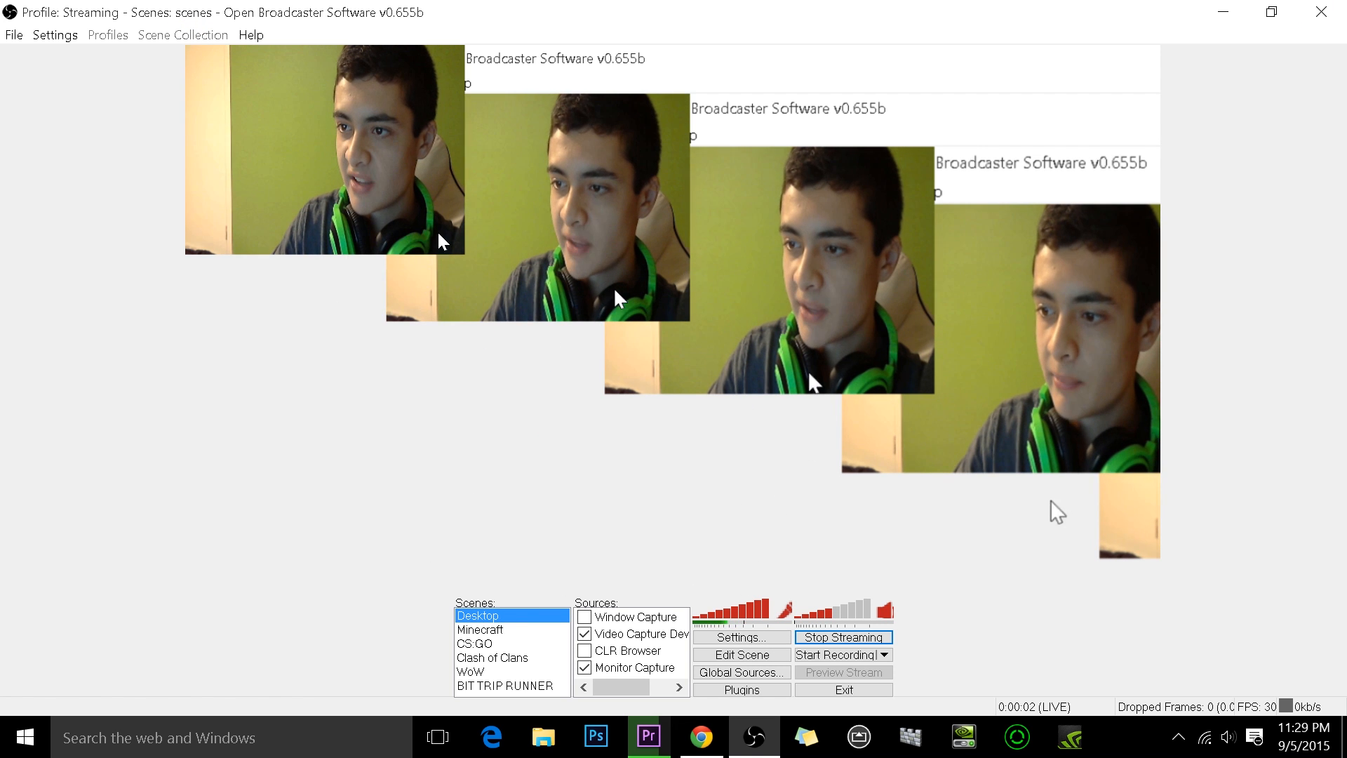
click(586, 634)
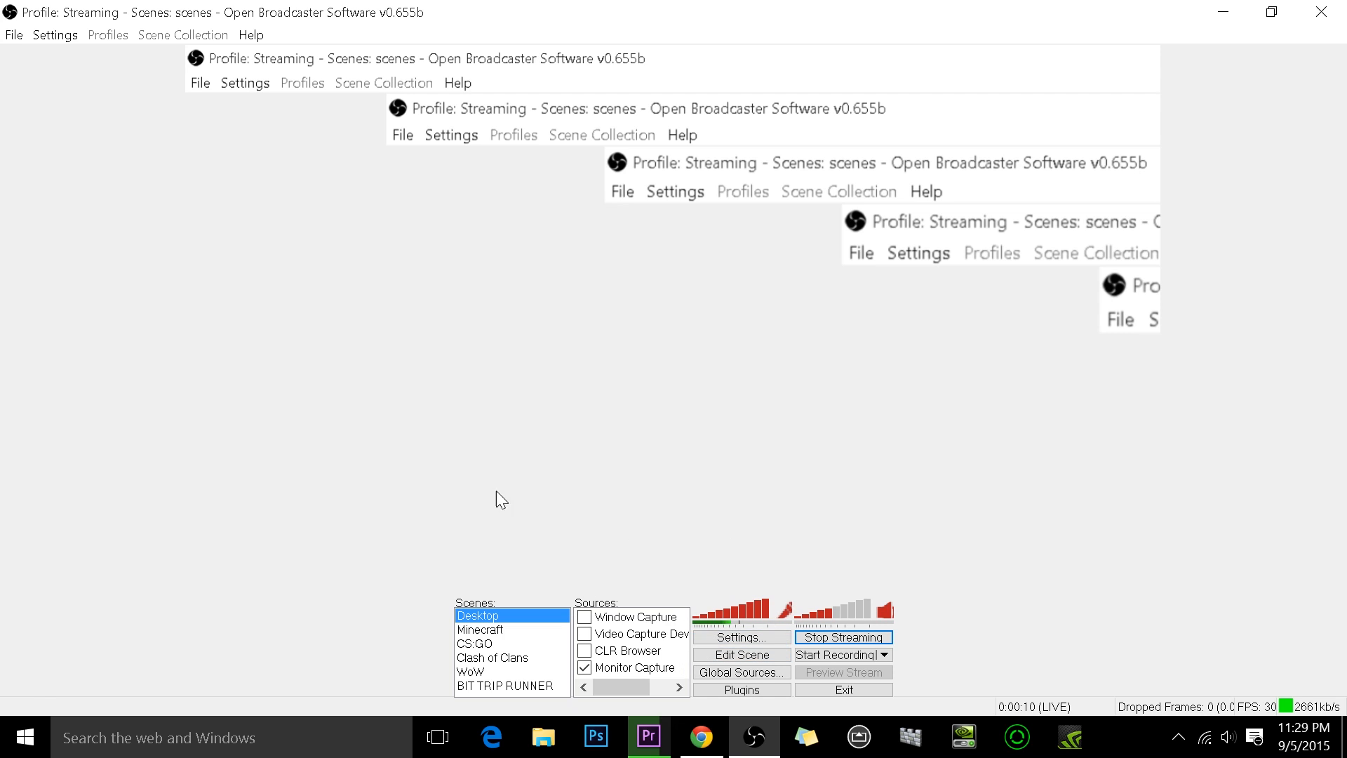
- View the Minecraft and CS:GO scenes in the live preview and return to the Desktop scene
click(493, 630)
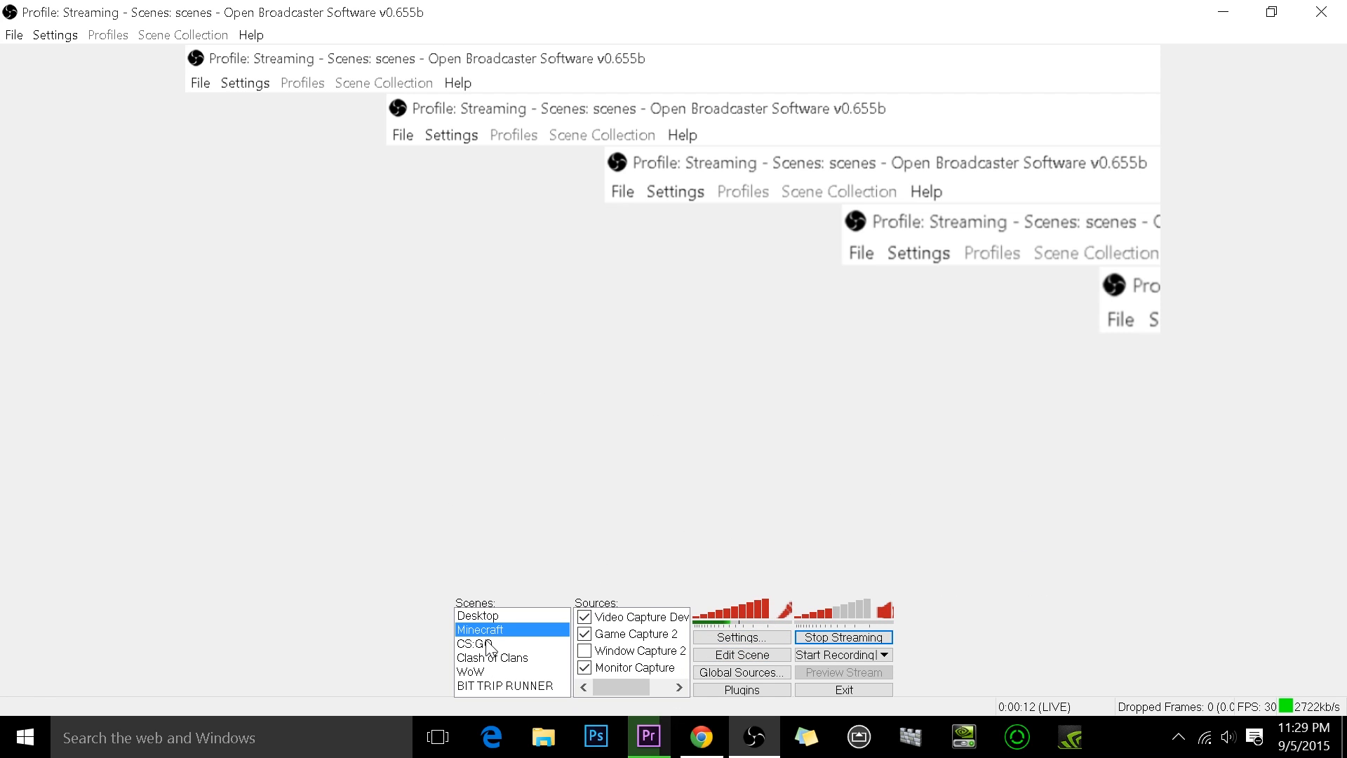
click(500, 643)
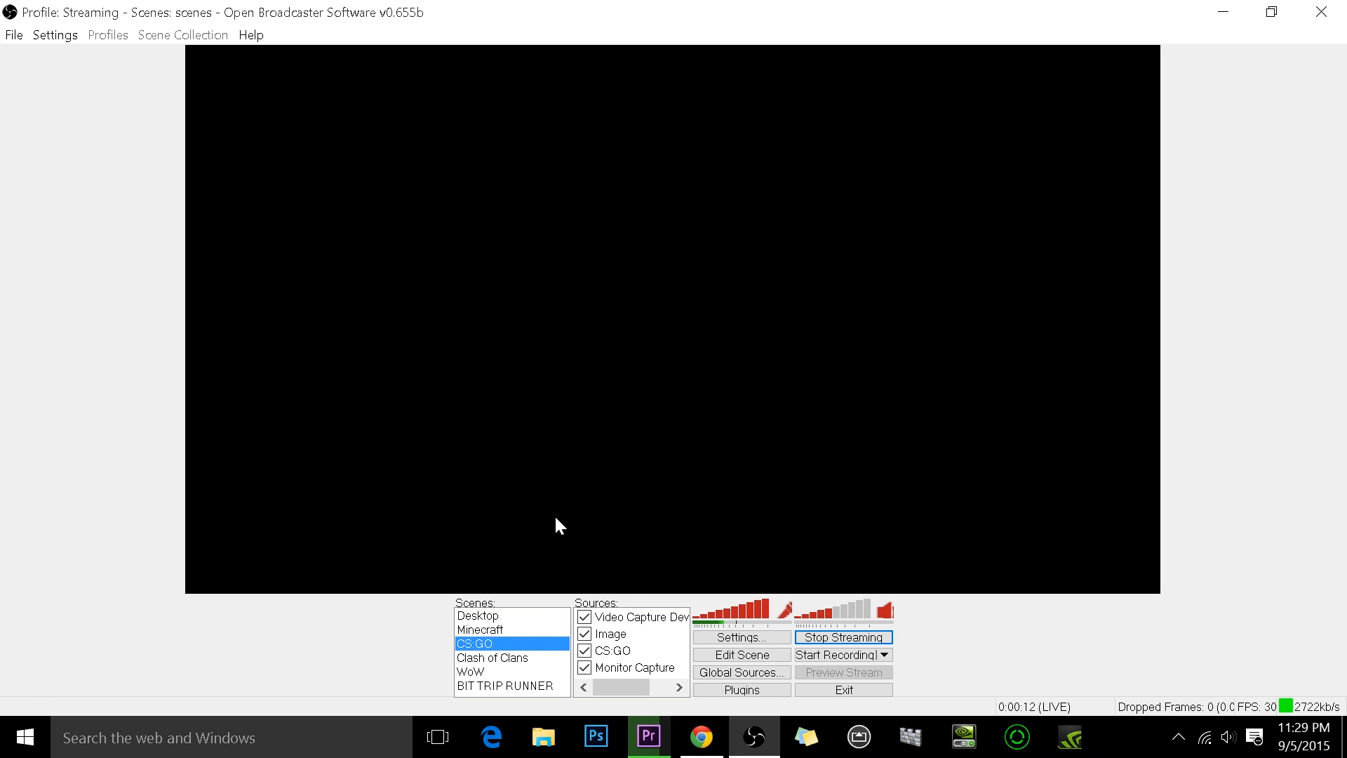
click(511, 631)
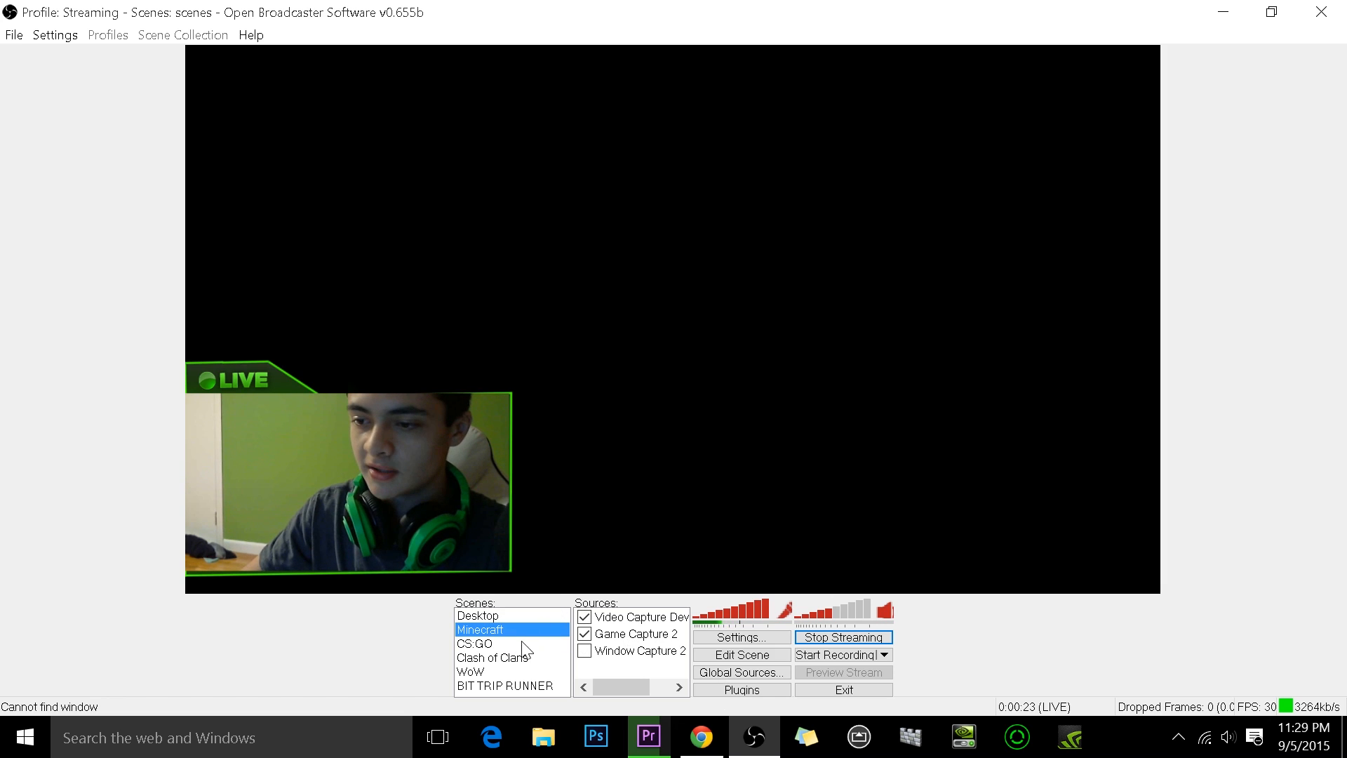
click(487, 620)
- Switch to Chrome, finish the Kamcord streaming setup, and activate the required stream title field on the broadcast dashboard
click(699, 738)
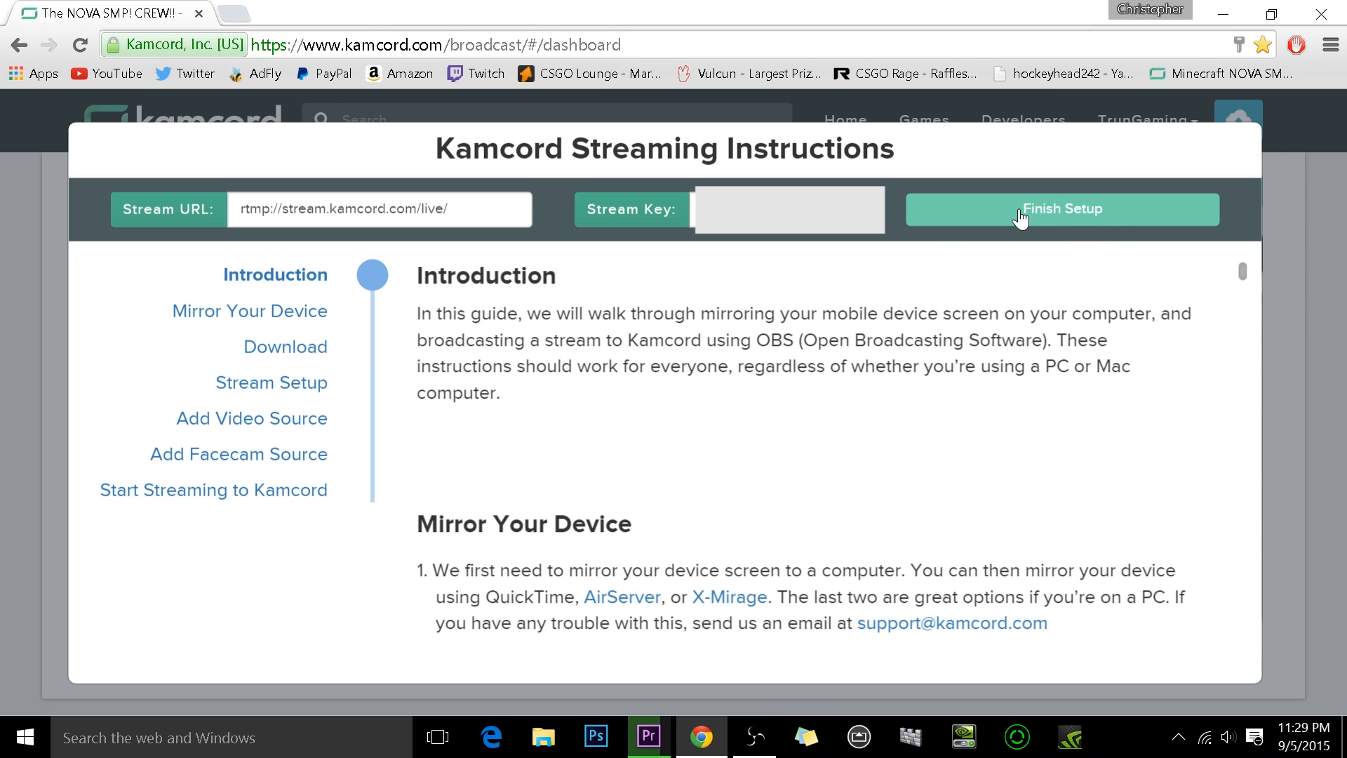
click(1053, 212)
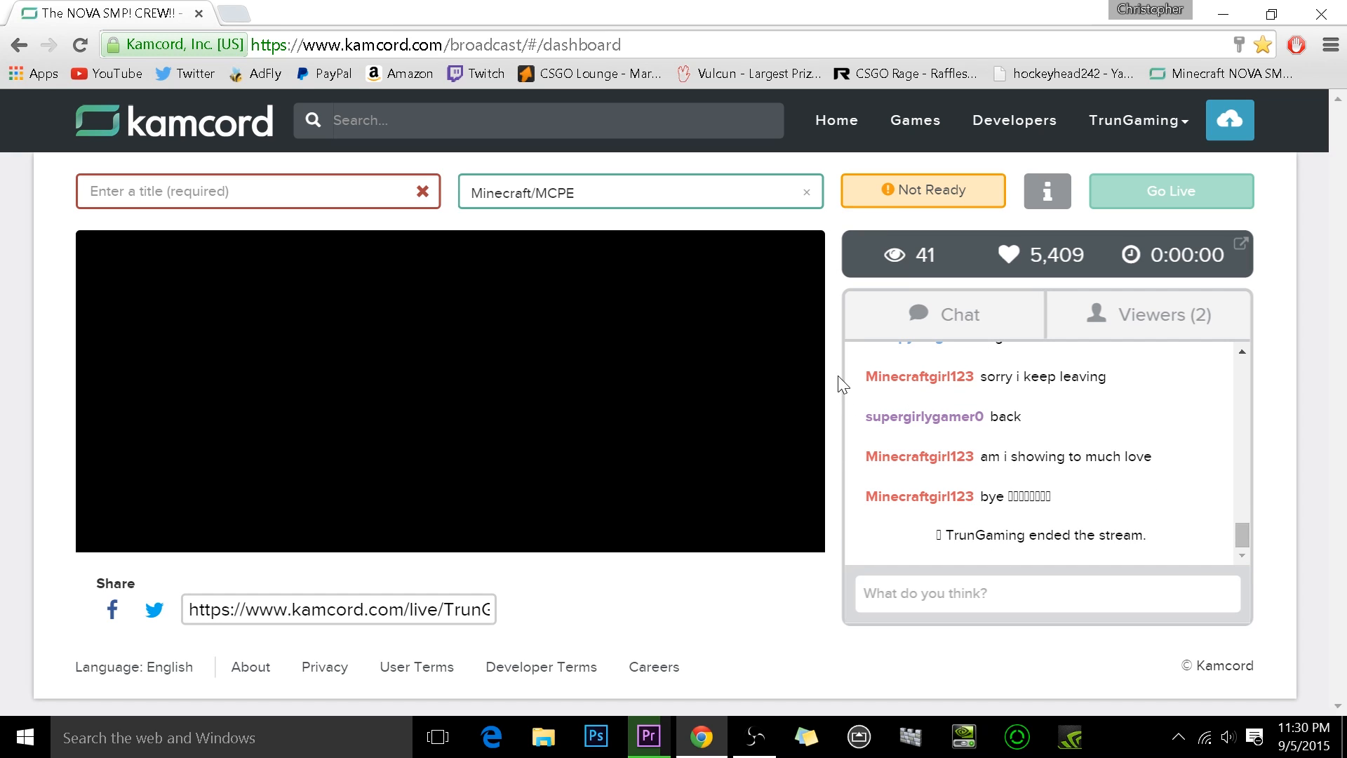
click(542, 193)
click(266, 192)
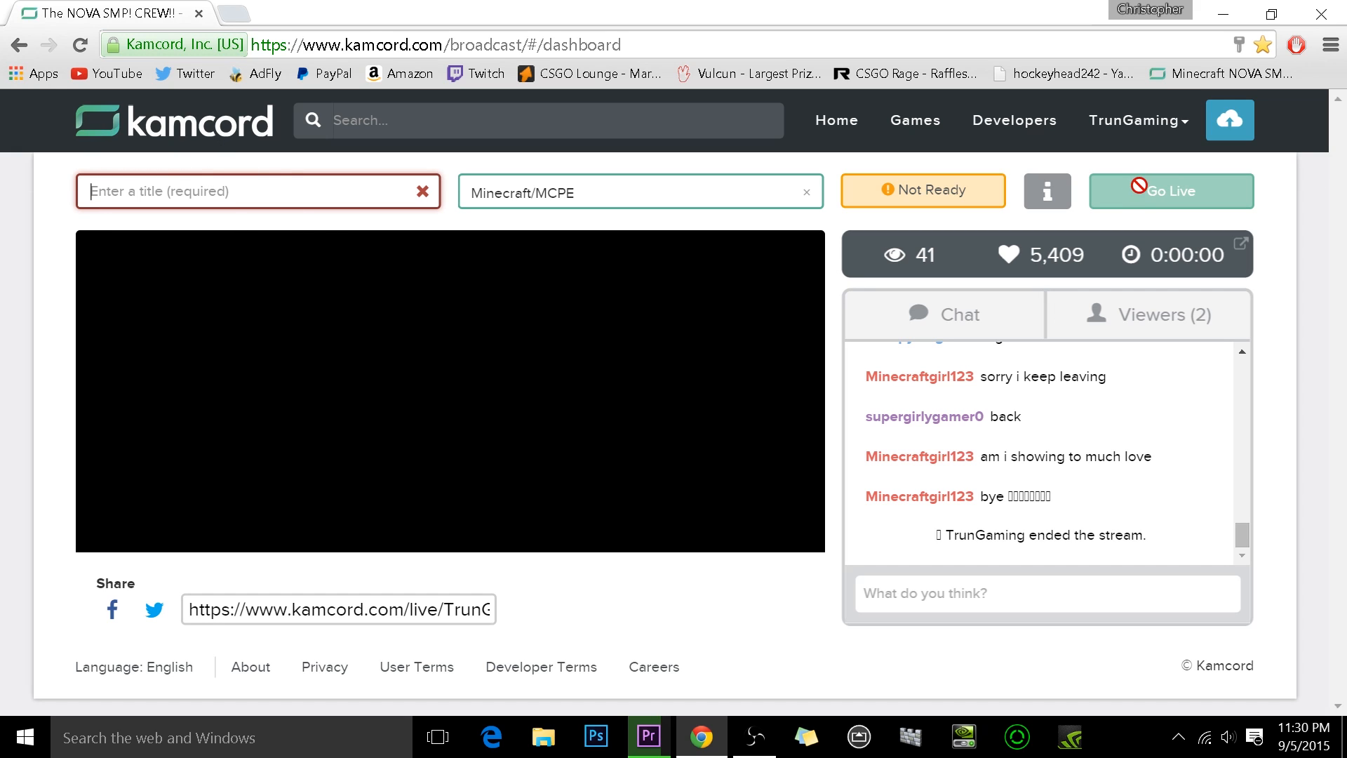
click(1047, 195)
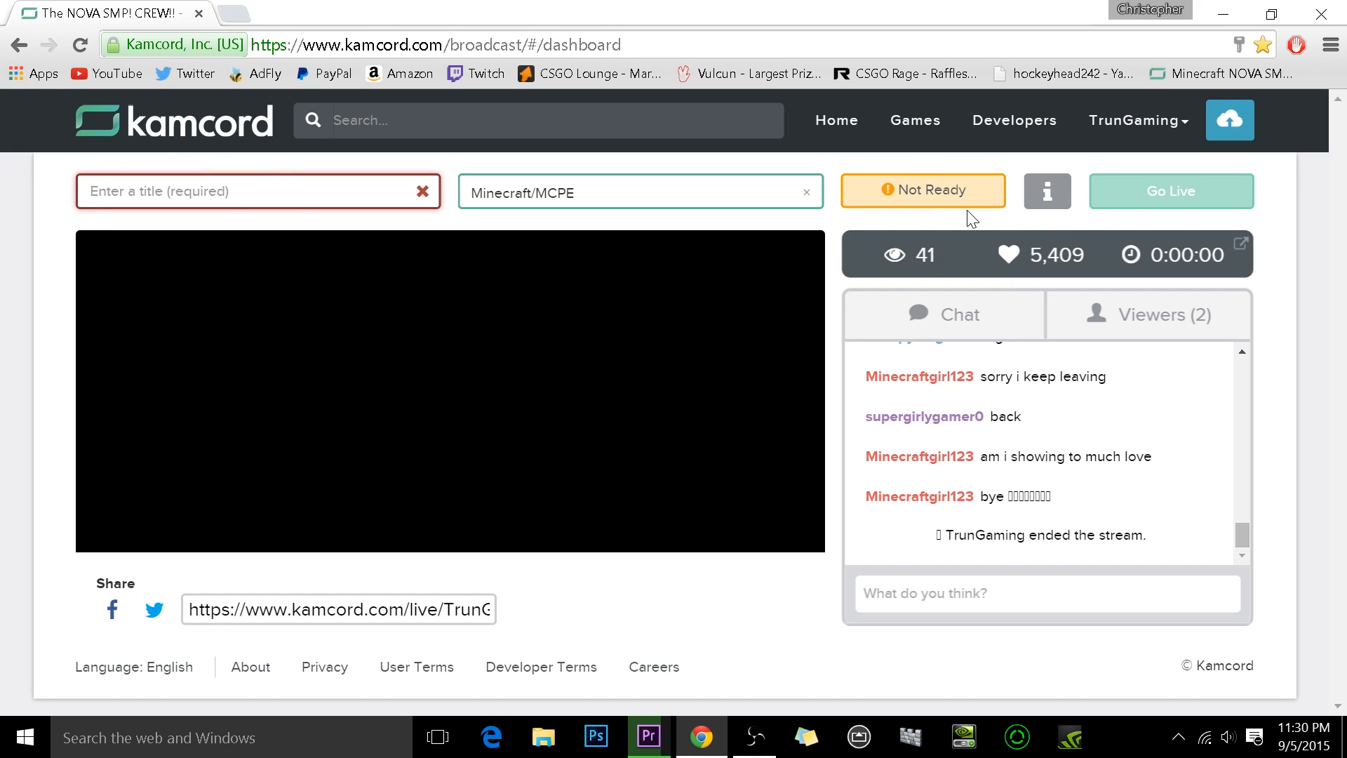
scroll(1128, 473, up, 3)
scroll(1127, 472, down, 3)
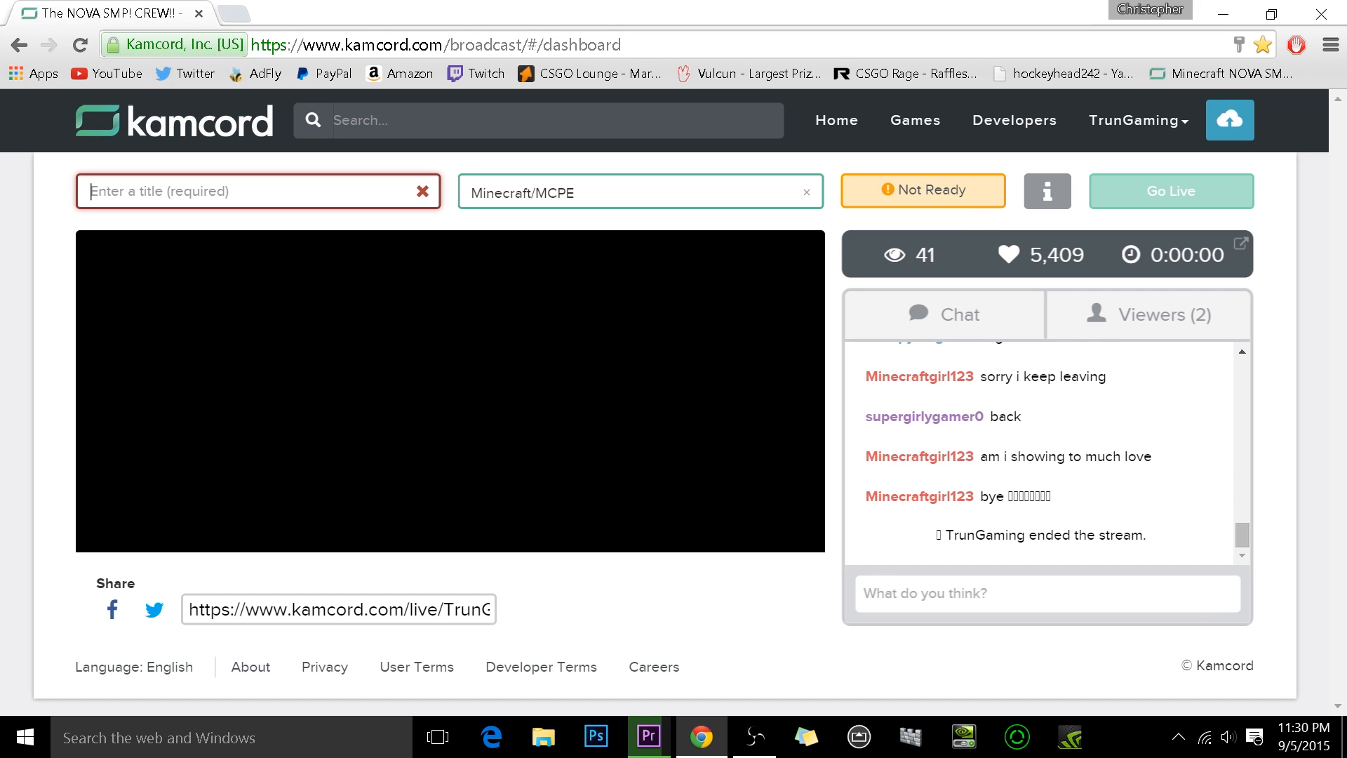